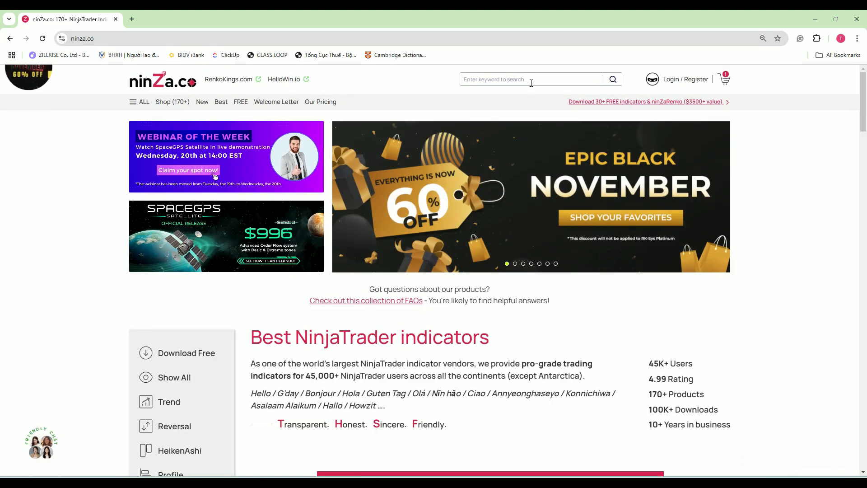
Search the ninZa.co store for spacegps and open the [System] SpaceGPS Satellite product page
click(530, 80)
text(spaceg)
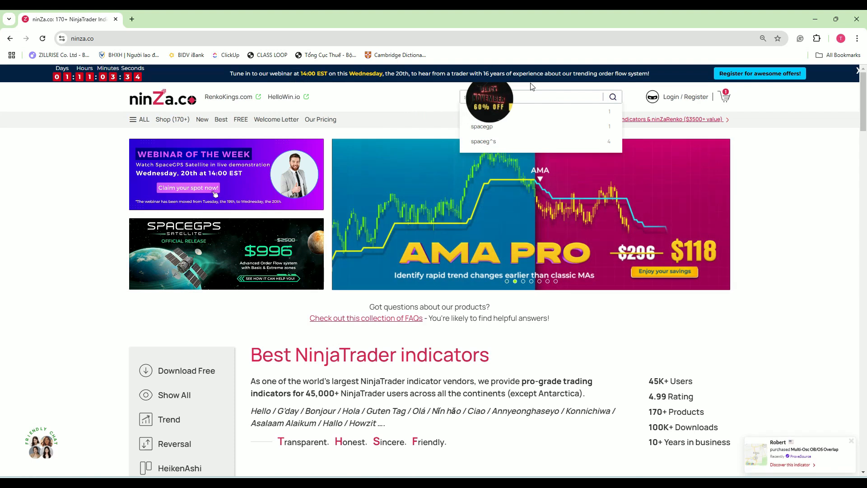
click(491, 115)
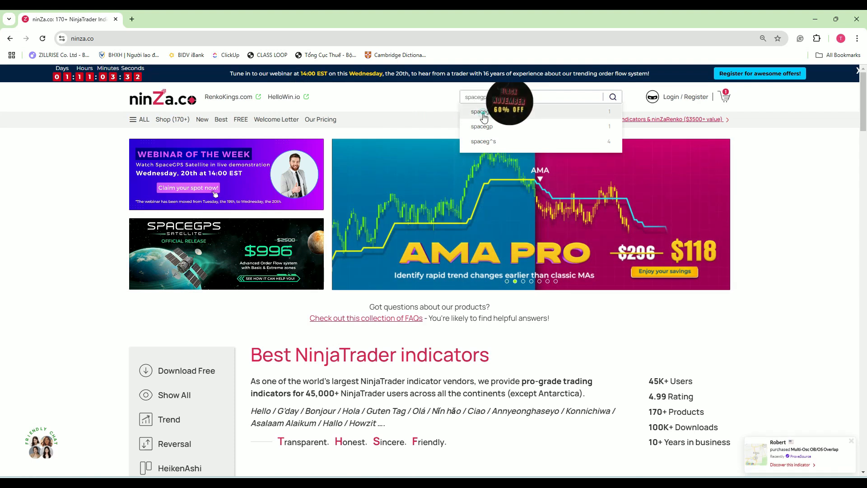
scroll(457, 307, down, 2)
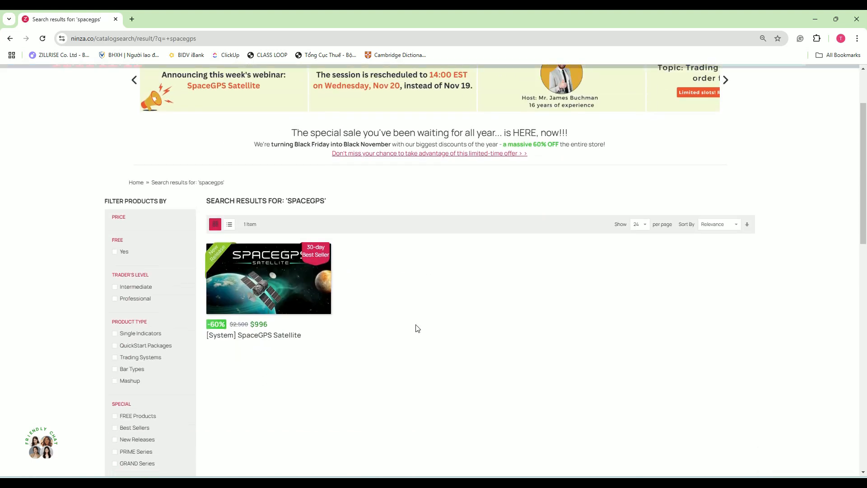
click(281, 336)
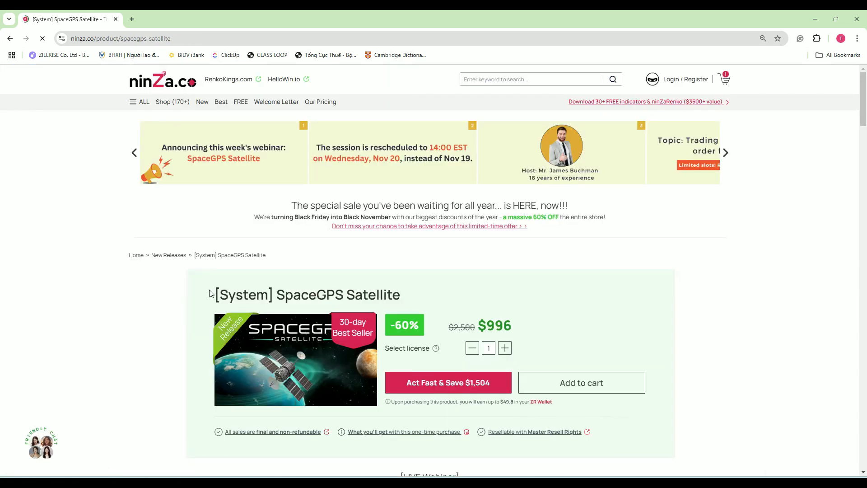
Examine the full SpaceGPS Satellite product description, including the signal mechanism and the dedicated NinjaScript signals
double_click(212, 295)
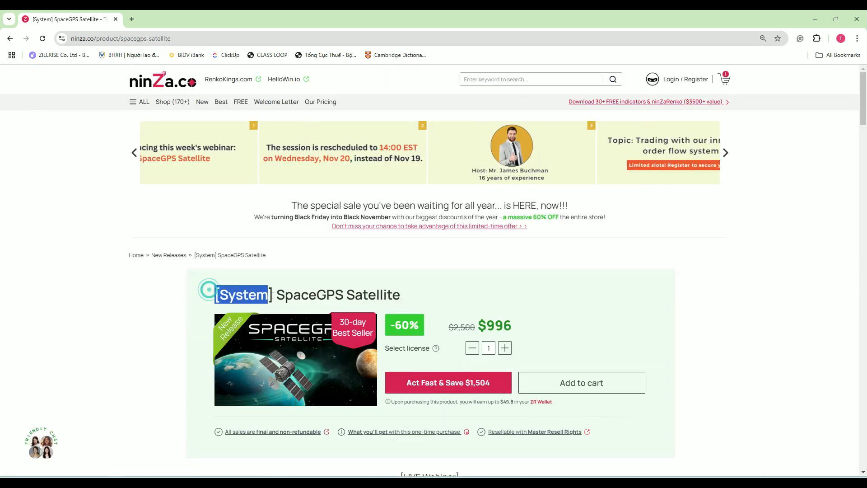
drag(213, 295, 414, 304)
scroll(449, 352, down, 15)
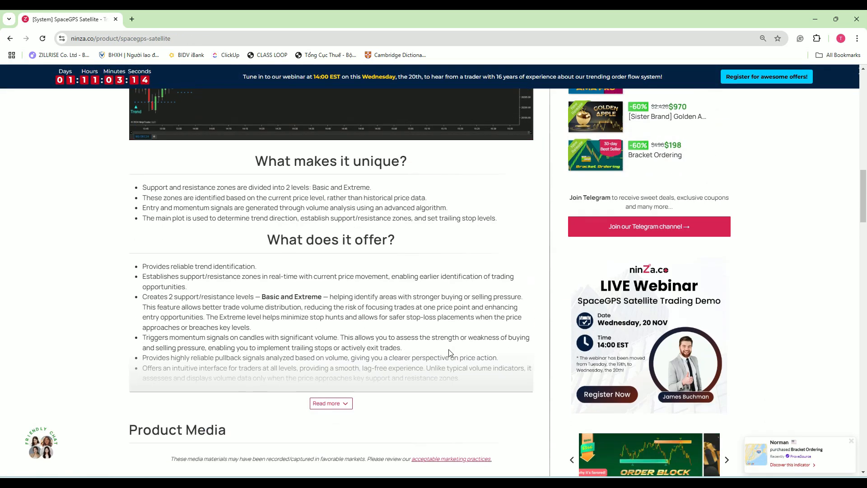
scroll(345, 319, down, 3)
click(344, 320)
scroll(337, 324, down, 15)
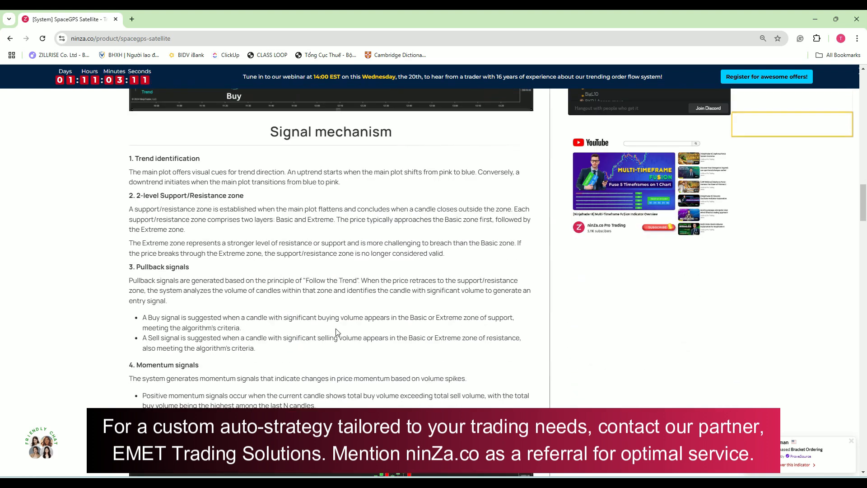
scroll(336, 333, down, 10)
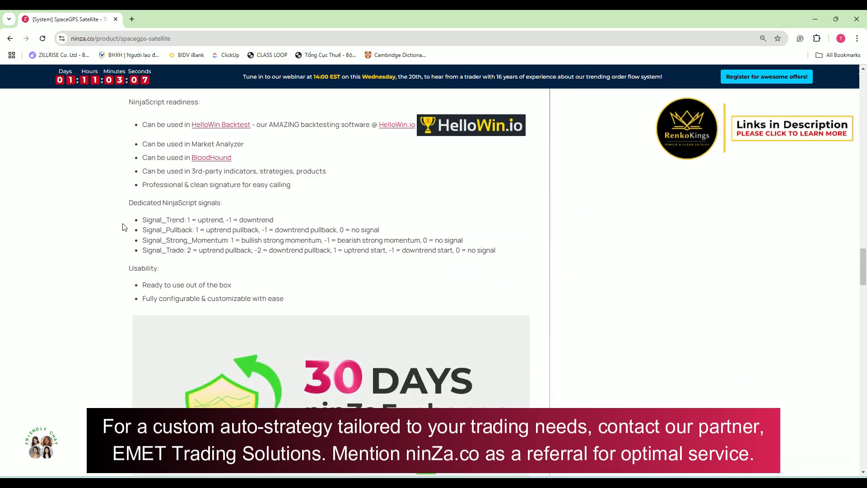
drag(224, 206, 336, 230)
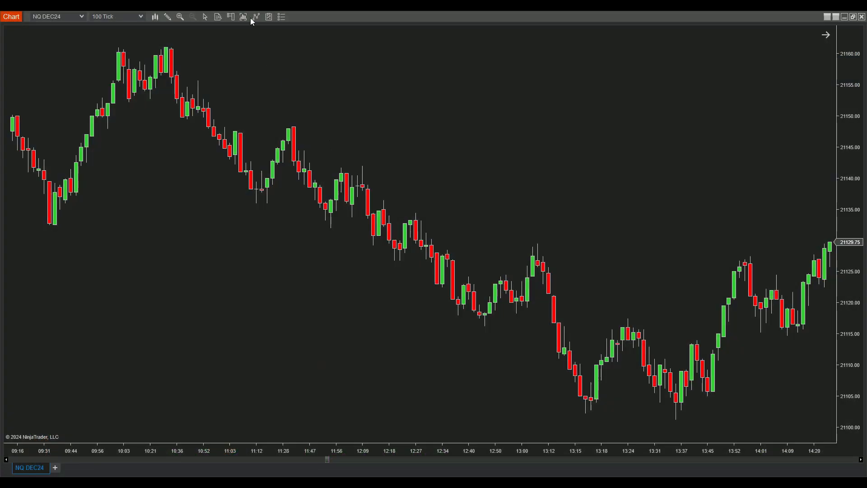
Add the RenkoKings_SpaceGPSSatellite indicator to the NQ DEC24 100 Tick chart in NinjaTrader
click(254, 17)
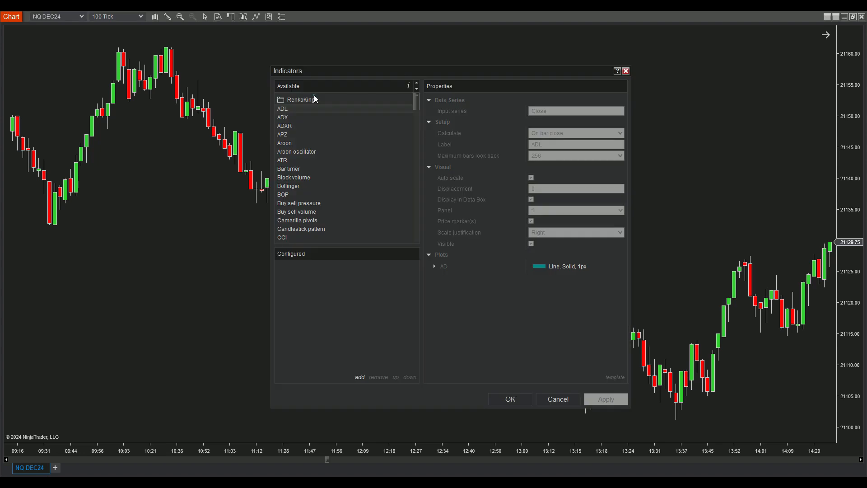
click(311, 98)
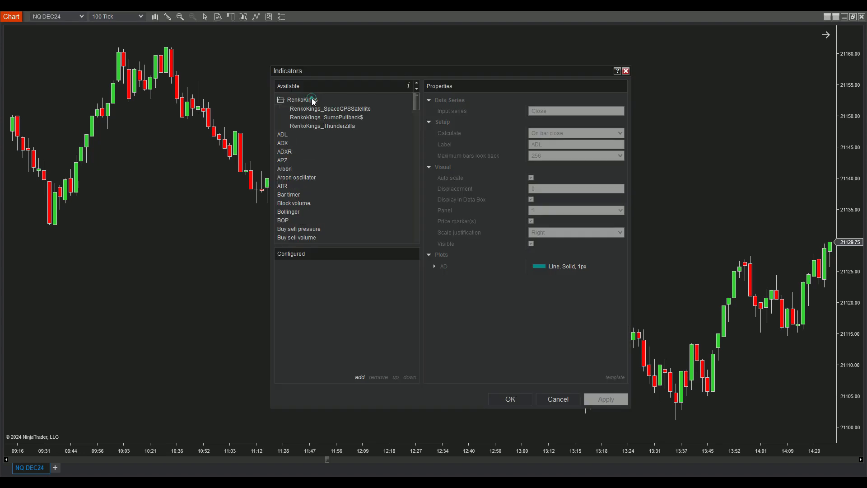
double_click(352, 109)
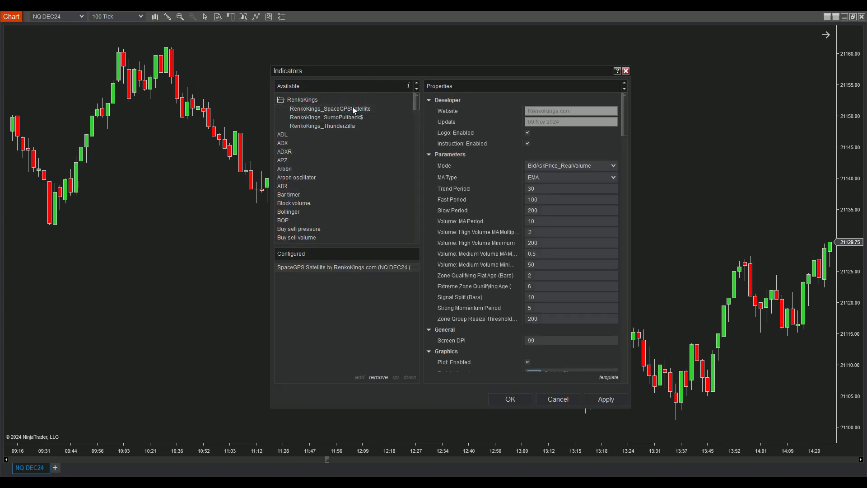
Disable the indicator's Instruction option and load the saved settings template My Template
click(527, 143)
click(609, 378)
click(596, 377)
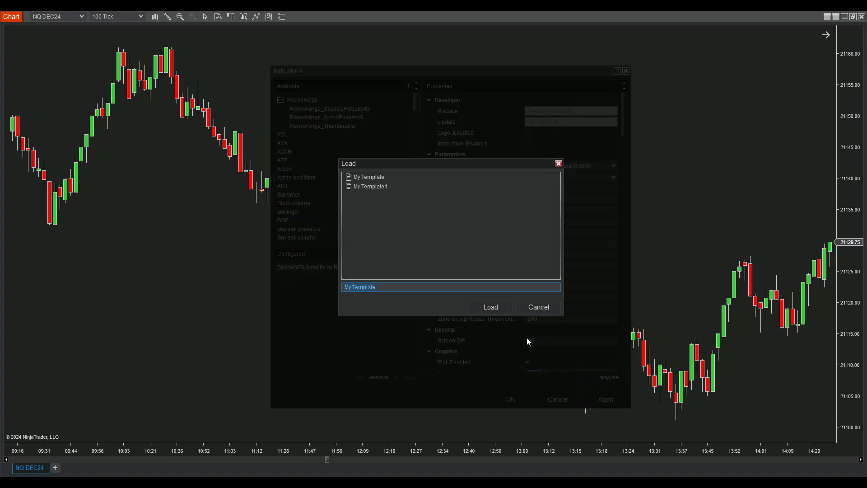
click(495, 306)
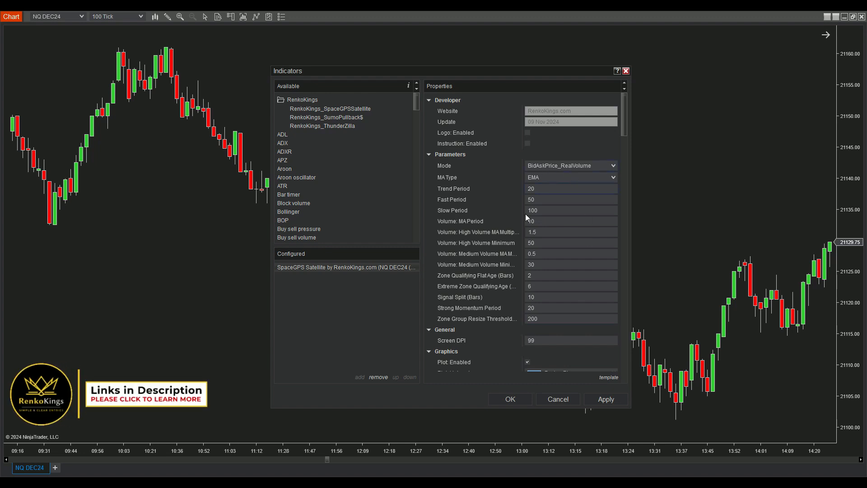
Set the Signal: Pullback plot color to Magenta and confirm the indicator settings for the chart
drag(626, 159, 635, 283)
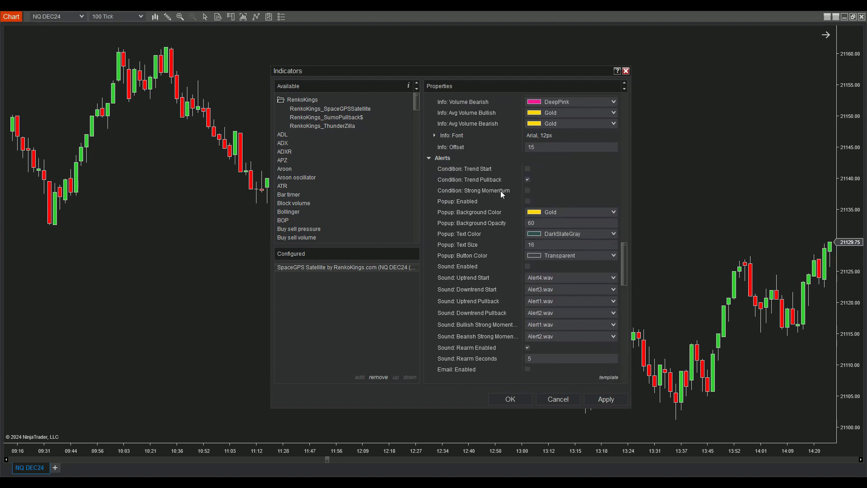
drag(625, 254, 627, 362)
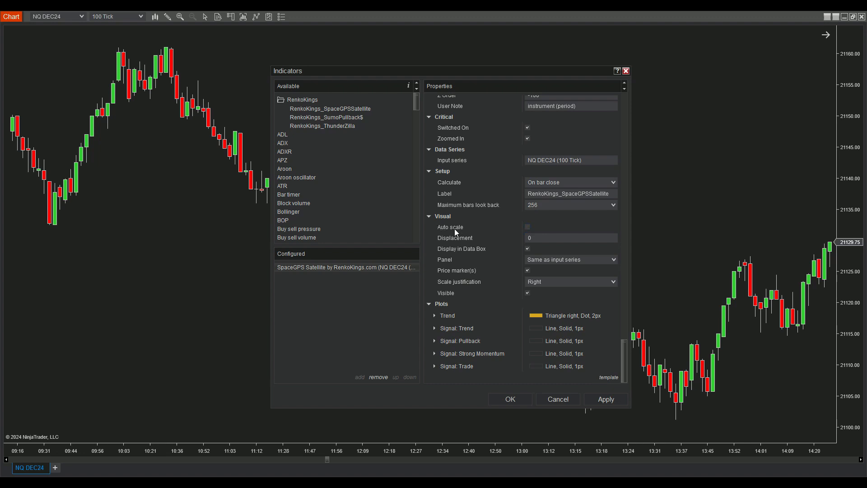
scroll(532, 354, down, 1)
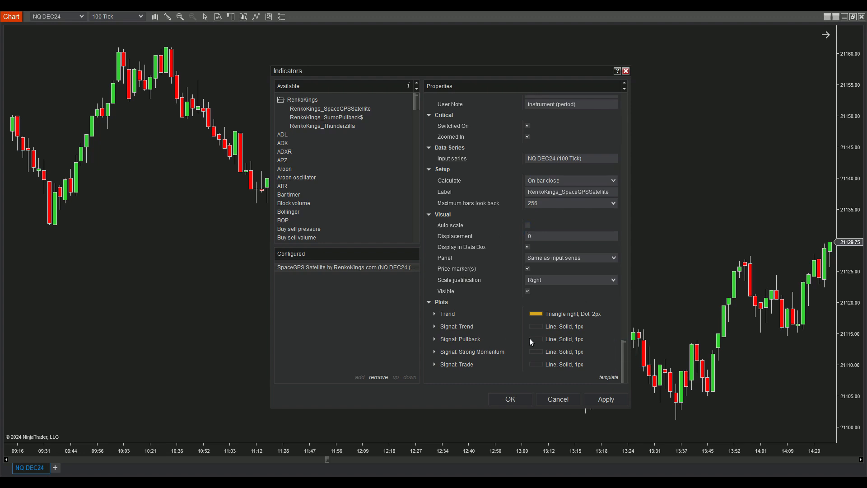
click(434, 339)
click(586, 351)
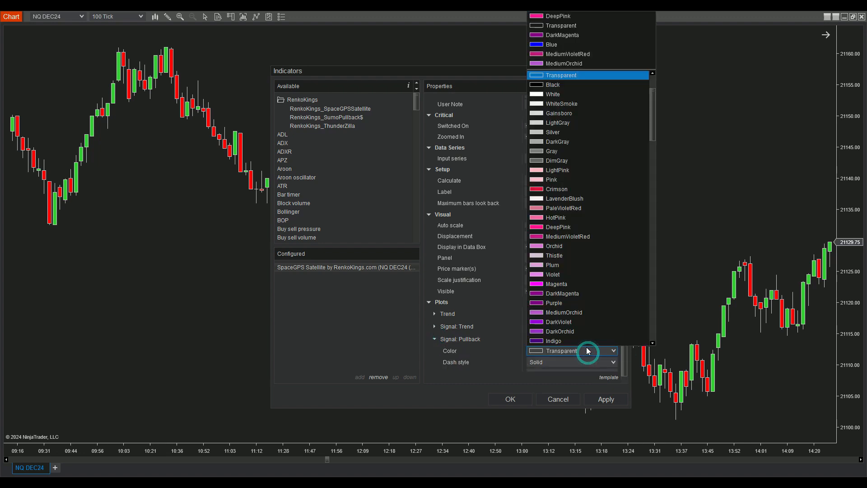
scroll(581, 303, down, 2)
click(561, 218)
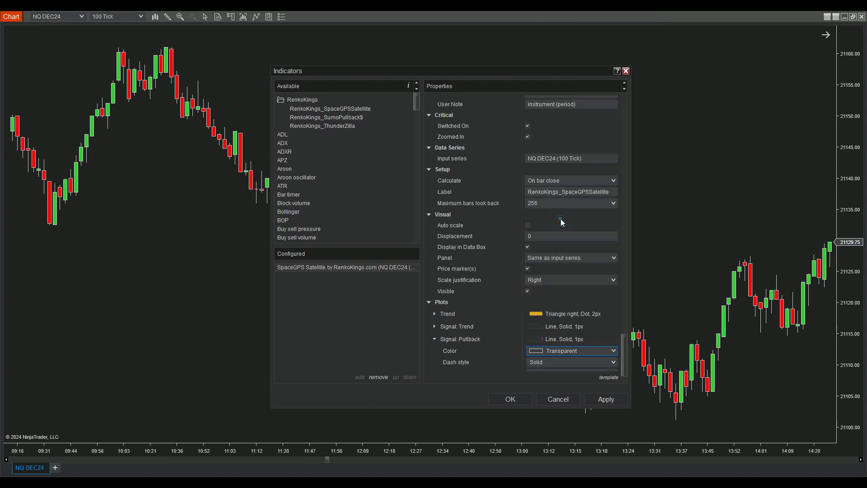
click(511, 399)
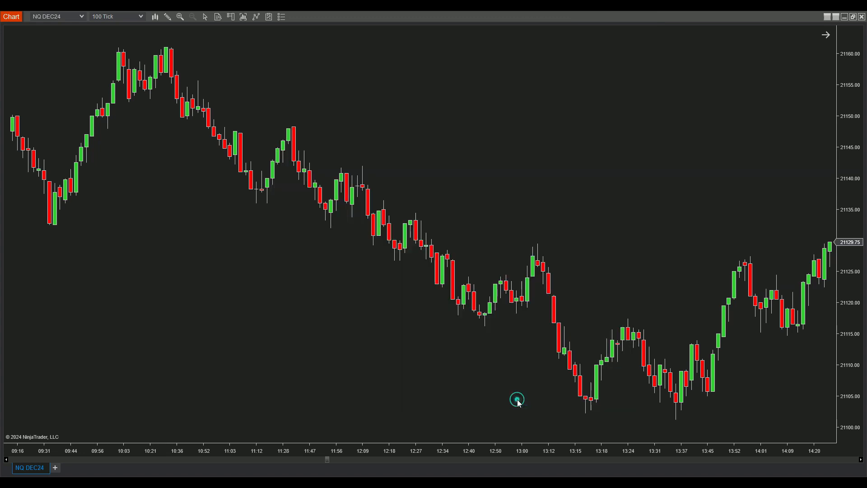
Show the chart's Data Box and inspect the Signal: Pullback value at the pullback bars
right_click(447, 115)
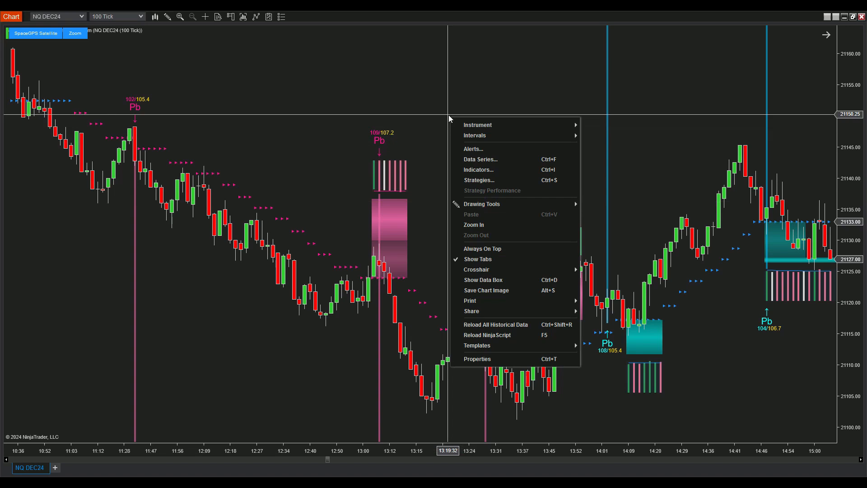
click(500, 280)
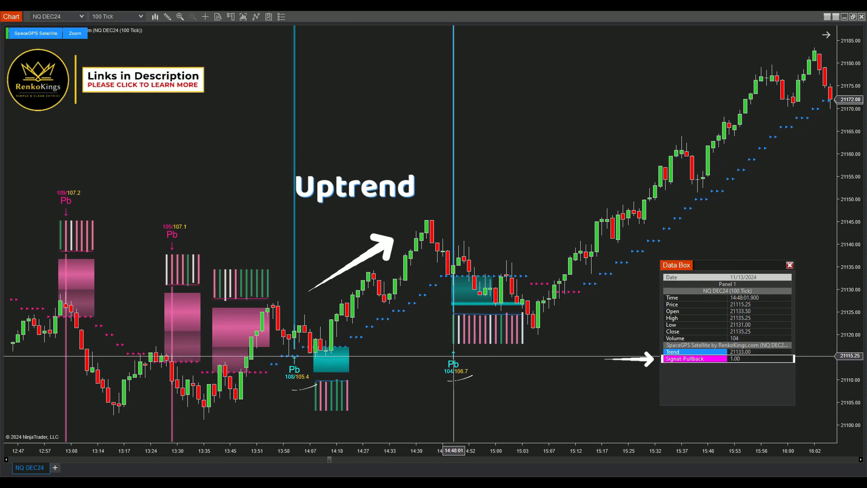
drag(367, 253, 600, 237)
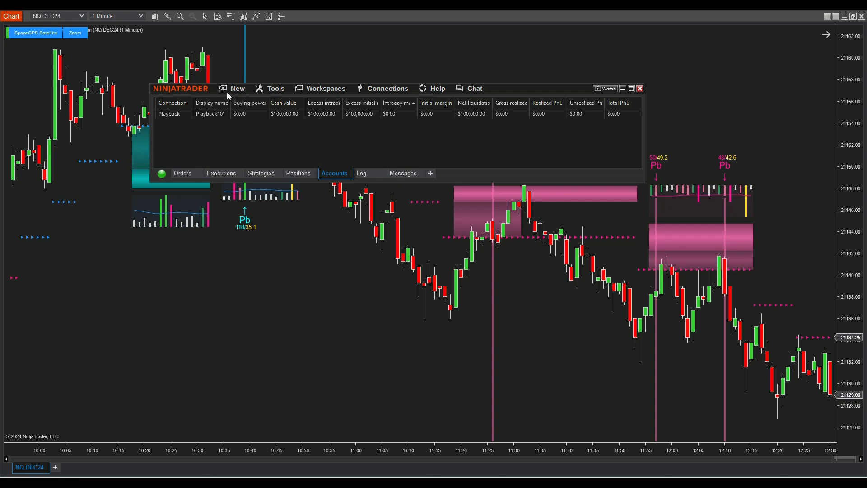
Create a new Strategy Builder strategy named SpaceGPSSatellite and proceed to its default properties
click(239, 89)
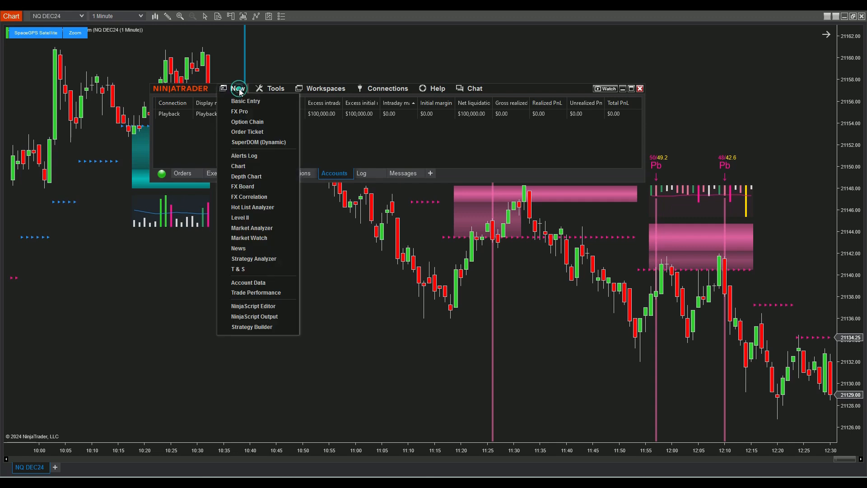
click(263, 327)
click(499, 324)
text(SpaceGPSSatellite)
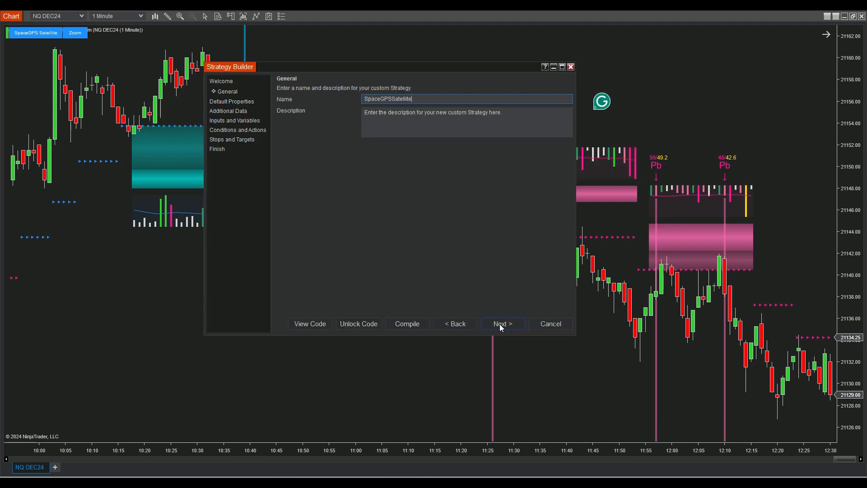
click(502, 324)
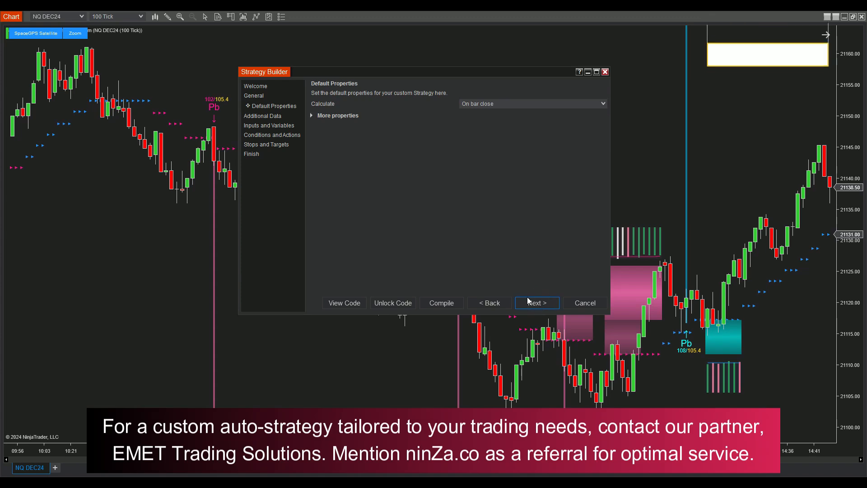
Add an additional data series to the strategy using the primary instrument, type Tick and value 1
click(250, 115)
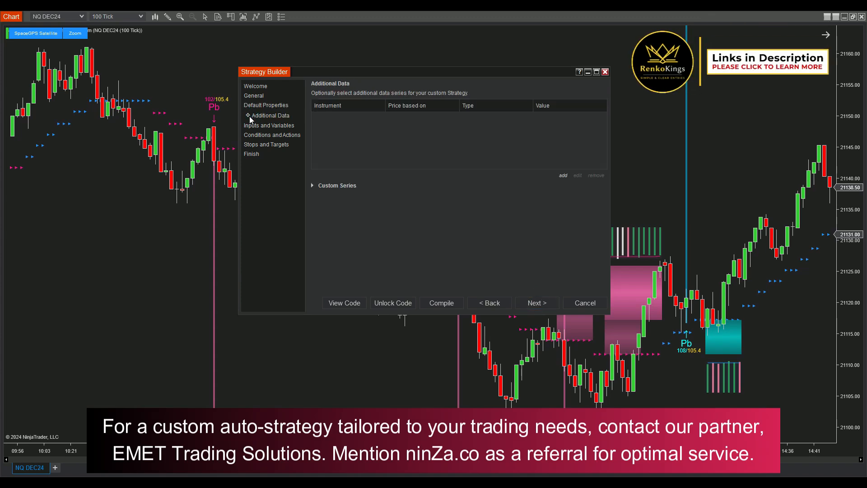
click(562, 175)
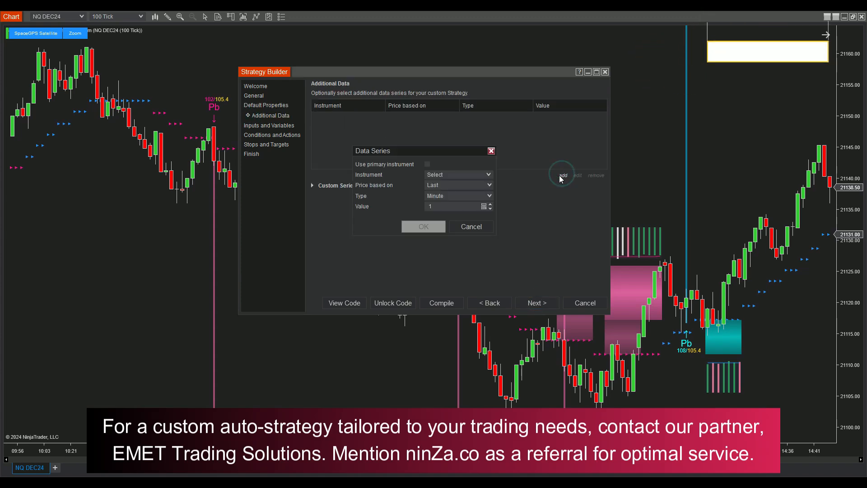
click(427, 164)
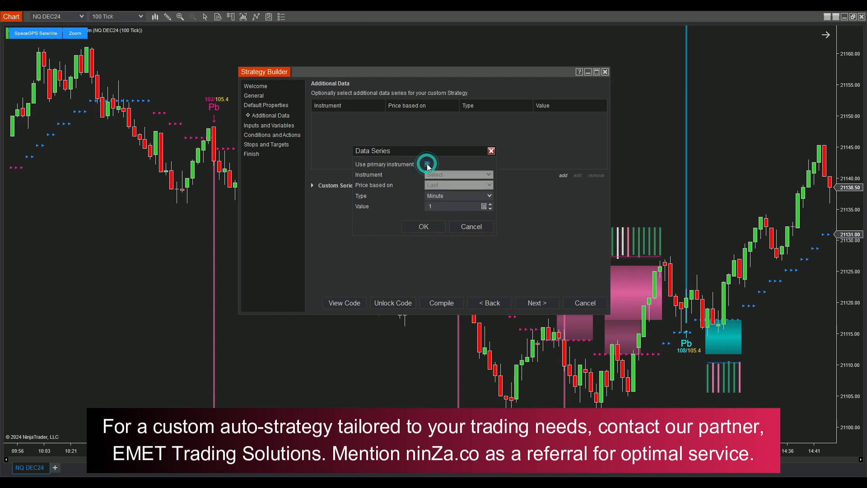
click(488, 198)
click(433, 205)
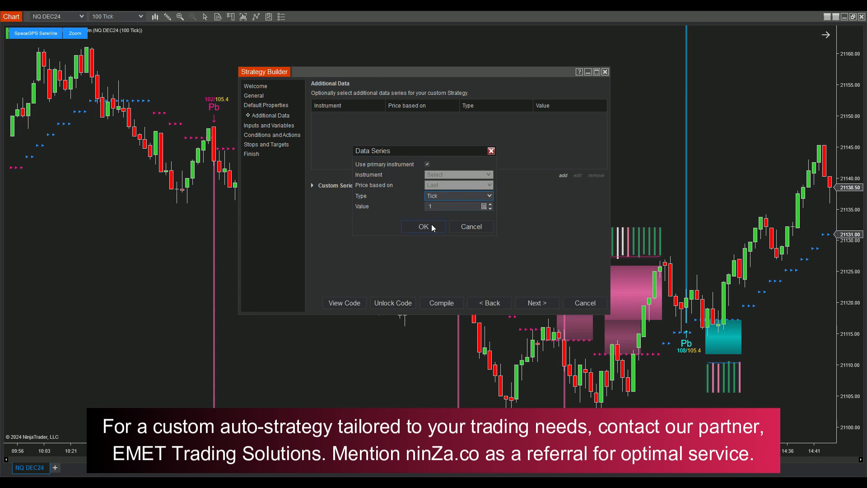
click(430, 227)
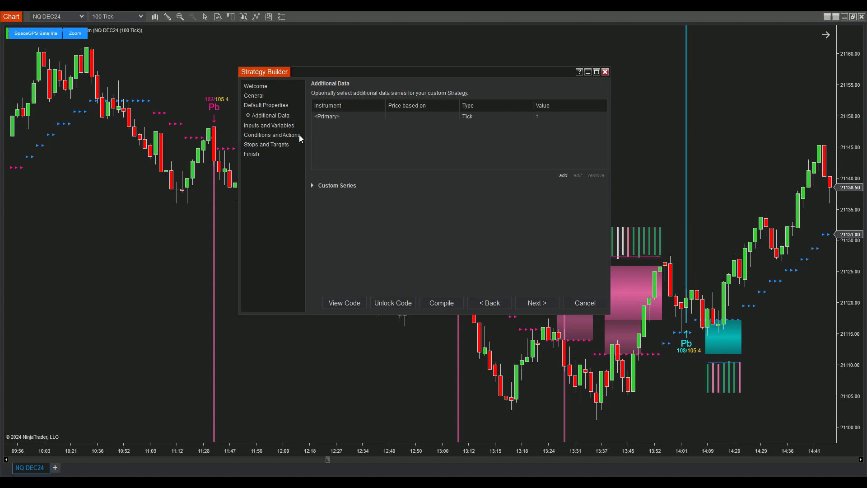
Start a new condition in the strategy's Conditions and Actions based on the RenkoKings_SpaceGPSSatellite indicator
click(292, 135)
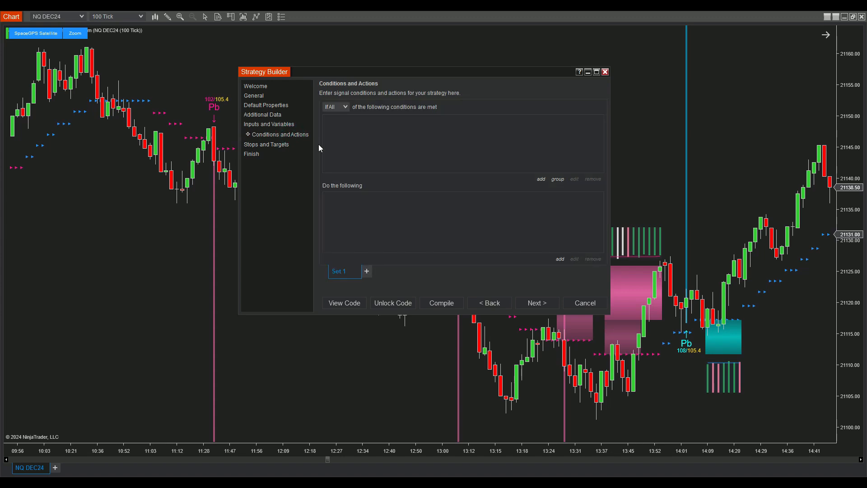
click(541, 180)
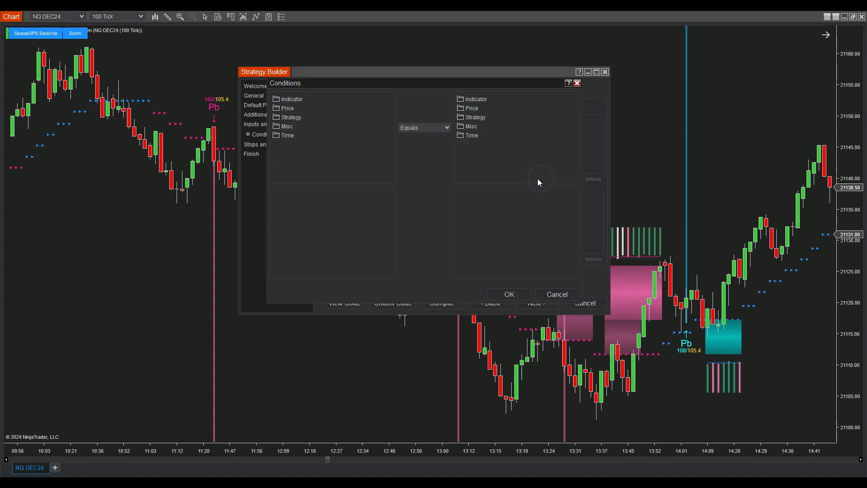
click(290, 98)
scroll(300, 123, down, 10)
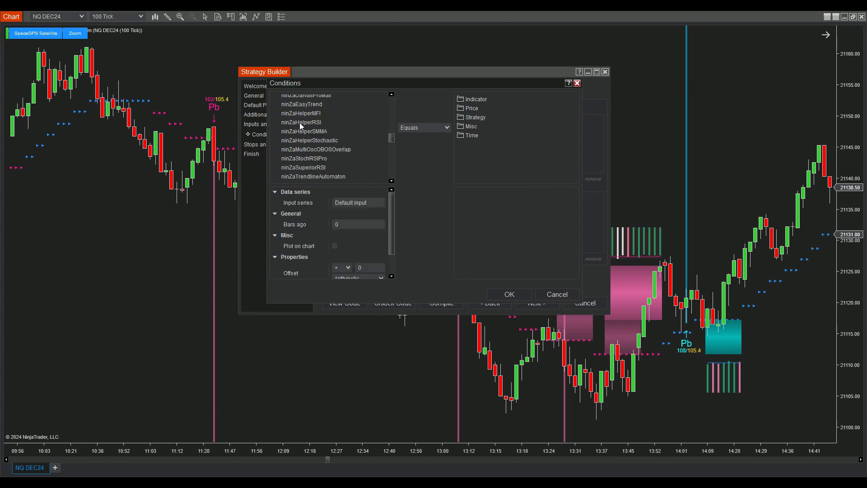
scroll(299, 123, down, 5)
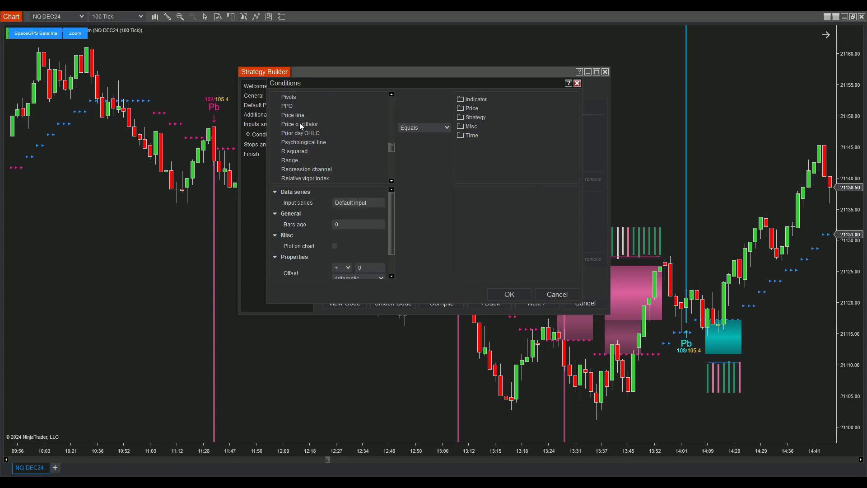
click(346, 122)
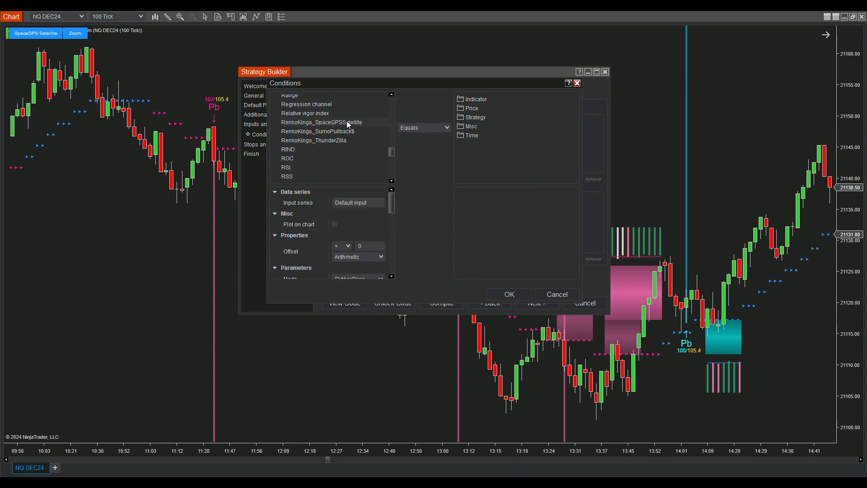
Set the condition indicator's Trend Period to 20, Fast Period to 50 and Slow Period to 100
scroll(331, 225, down, 3)
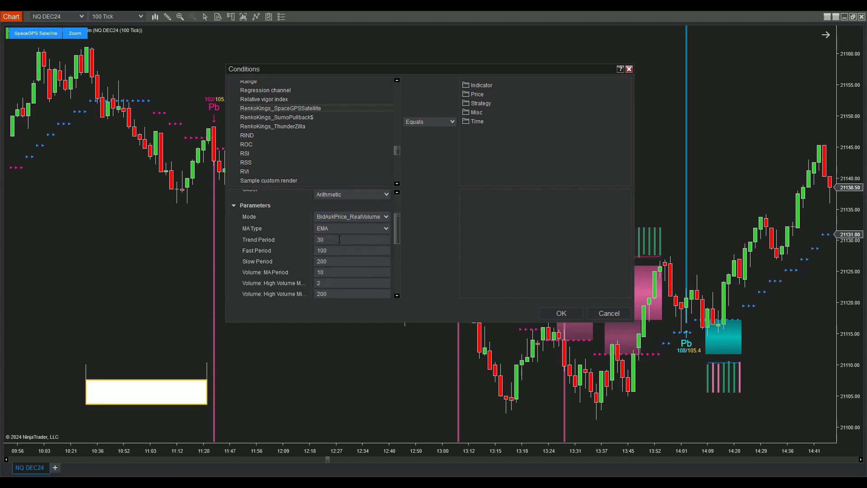
click(339, 239)
text(20)
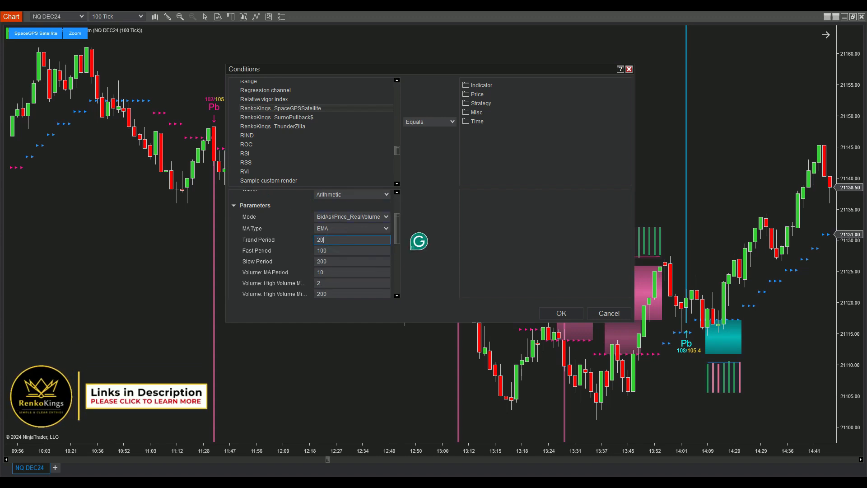
click(337, 251)
text(50)
click(336, 260)
text(100)
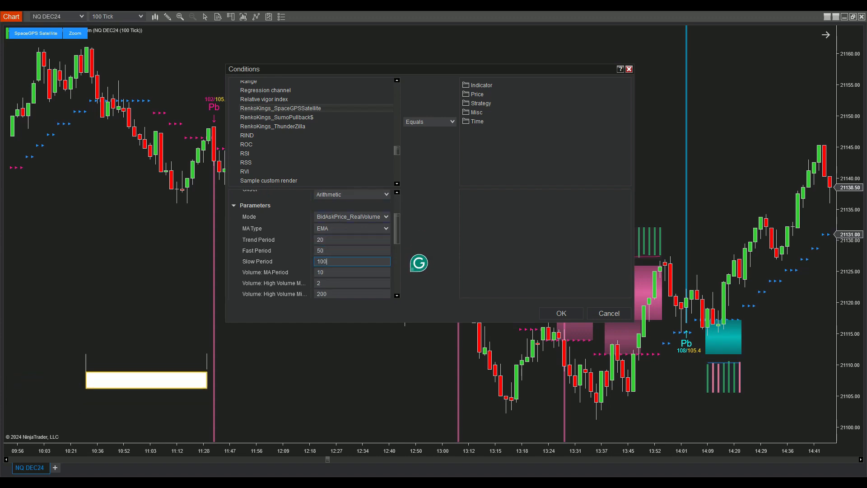
Set the two high volume parameters to 1.5 and 50, the second medium volume parameter to 30, and open Strong Momentum Period for editing
scroll(336, 260, down, 2)
click(333, 240)
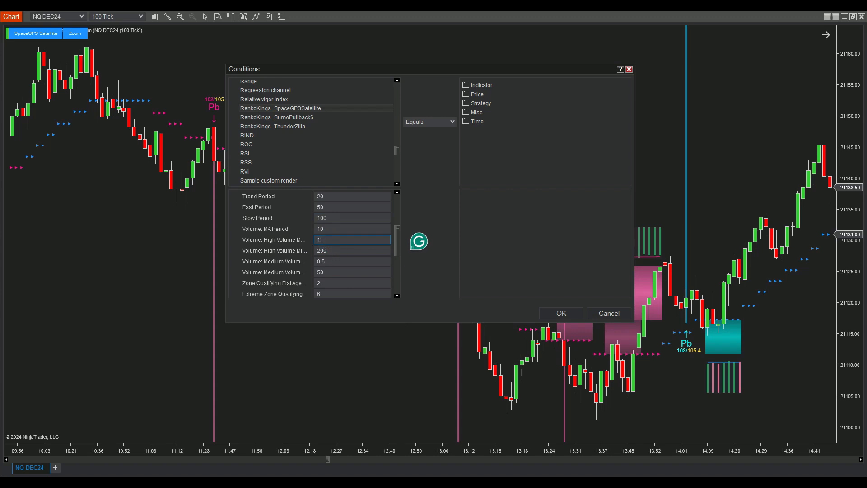
click(339, 250)
text(50)
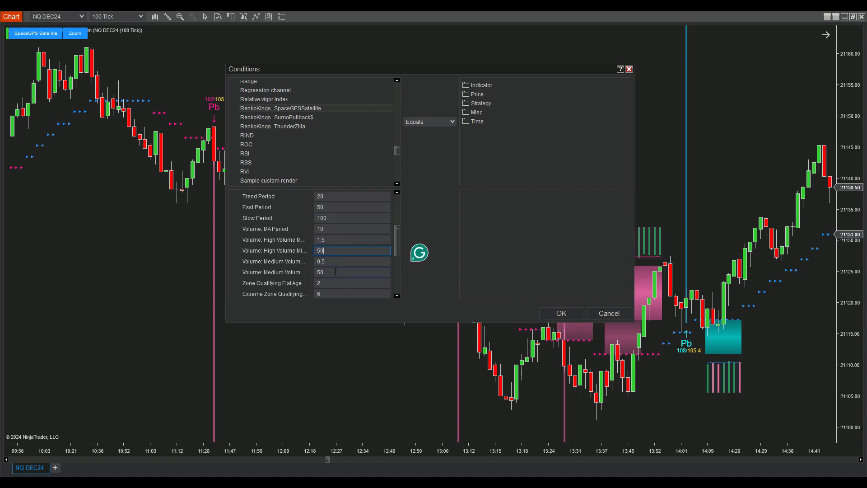
click(335, 272)
scroll(335, 270, down, 2)
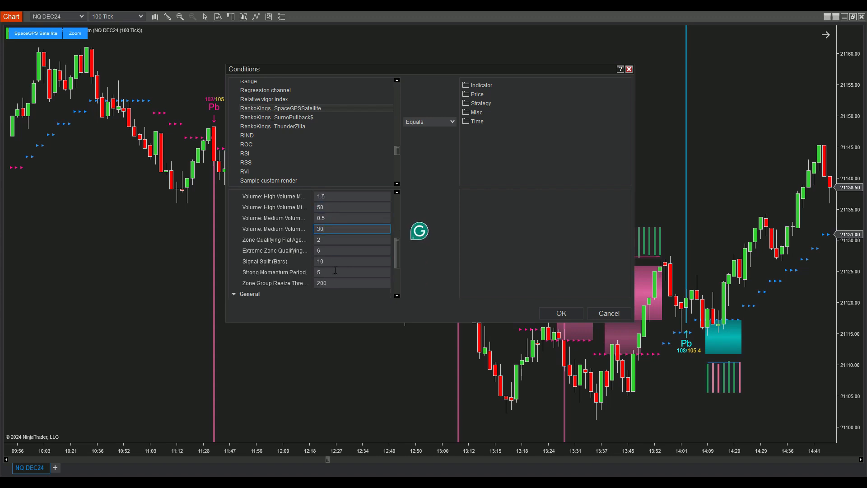
click(333, 272)
Complete the condition so that the indicator's Signal_Pullback value plot equals the numeric value 1
scroll(356, 261, down, 2)
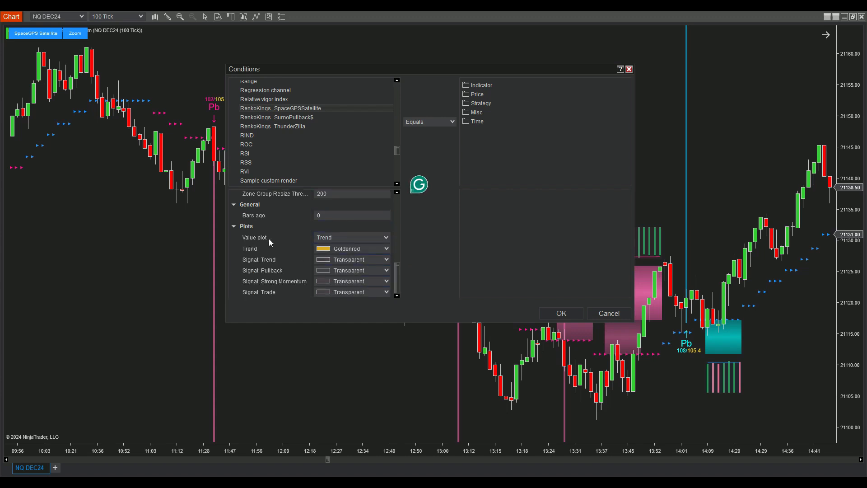
click(360, 238)
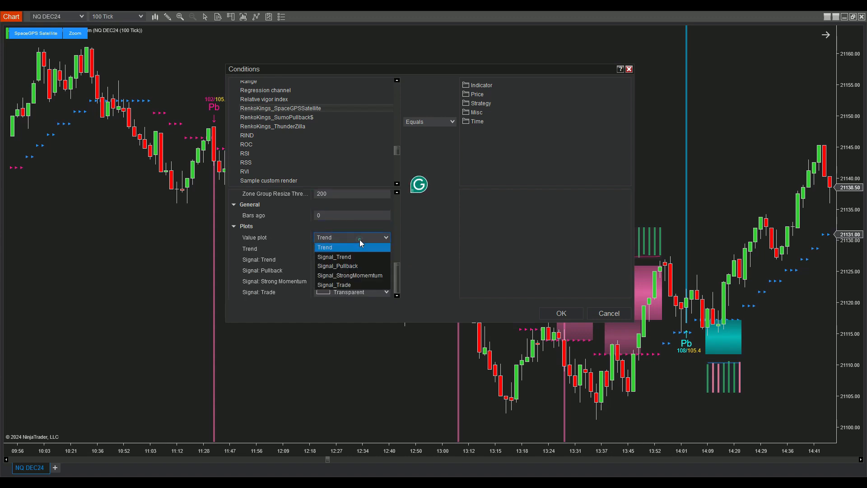
click(351, 266)
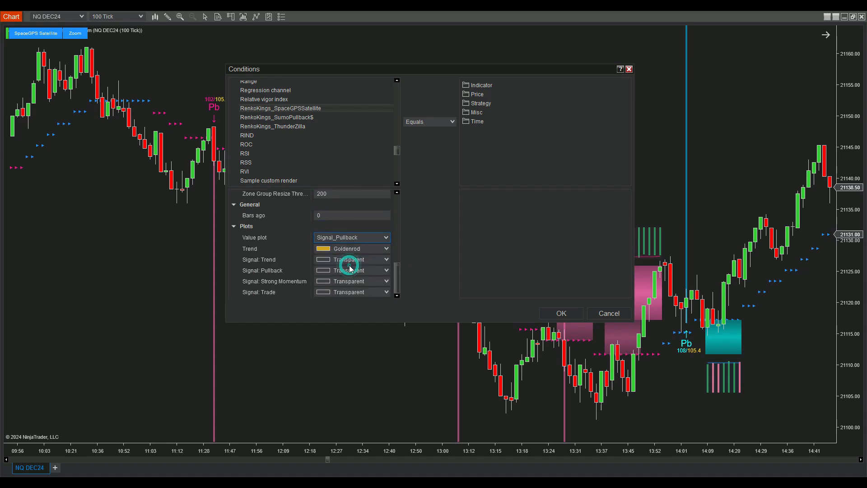
click(477, 112)
scroll(501, 142, down, 5)
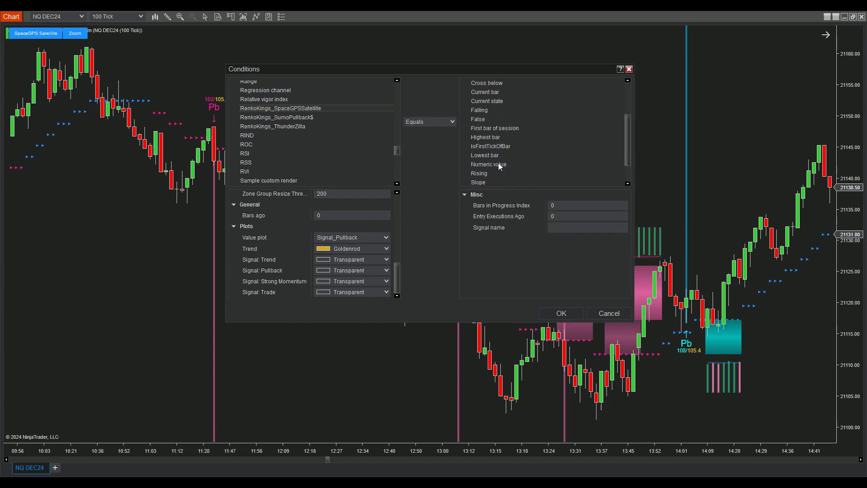
click(496, 166)
click(579, 204)
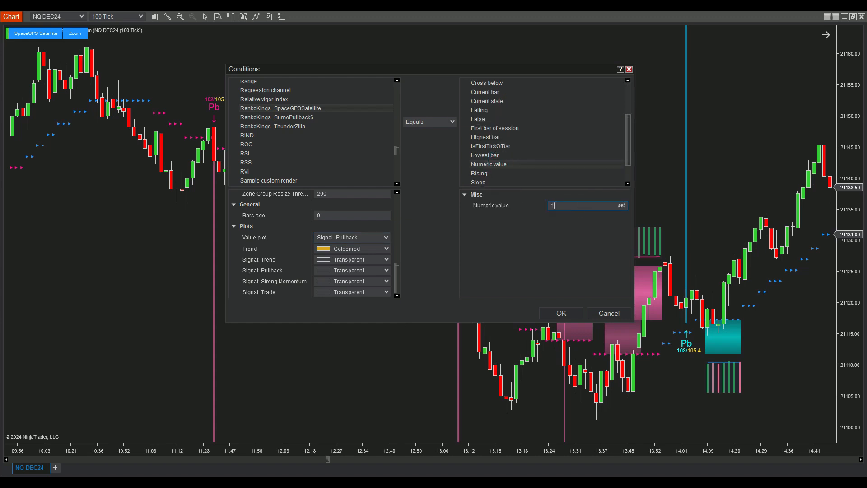
click(570, 311)
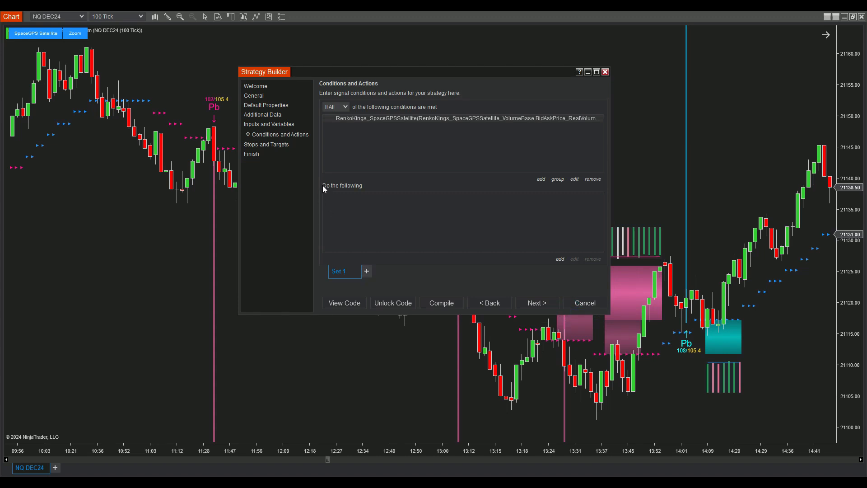
Add an Enter long position order action with the default quantity to Set 1
click(560, 260)
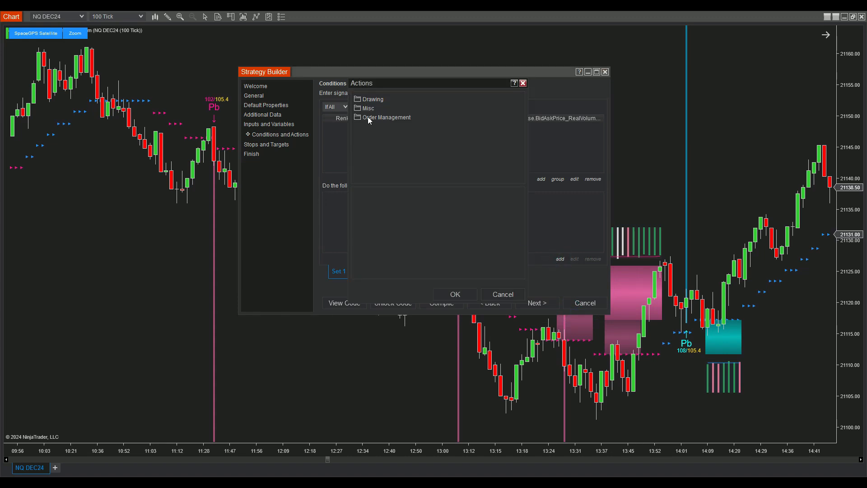
click(381, 117)
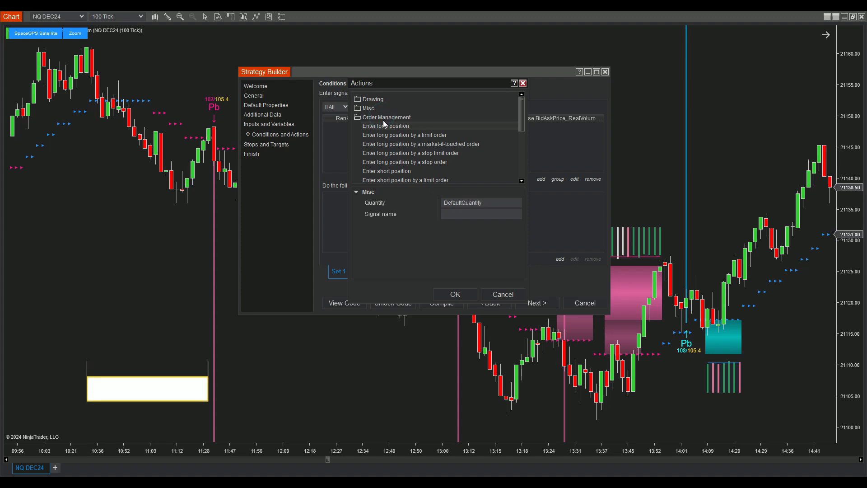
scroll(386, 145, down, 4)
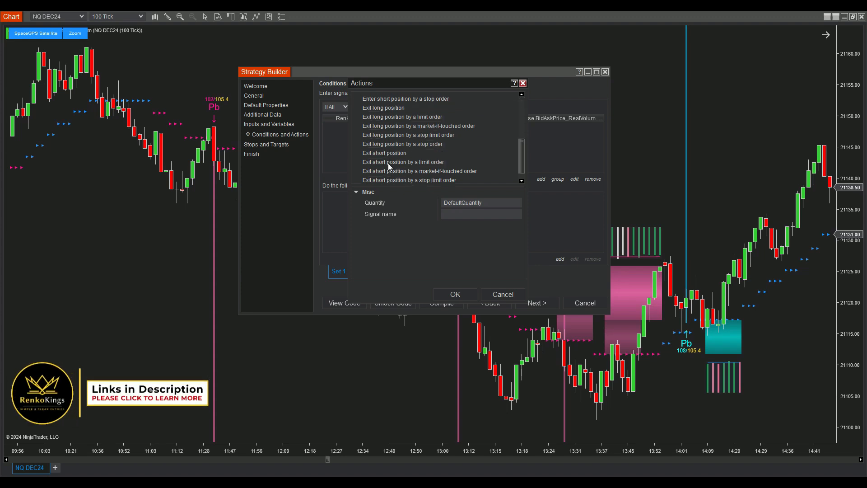
scroll(389, 162, up, 5)
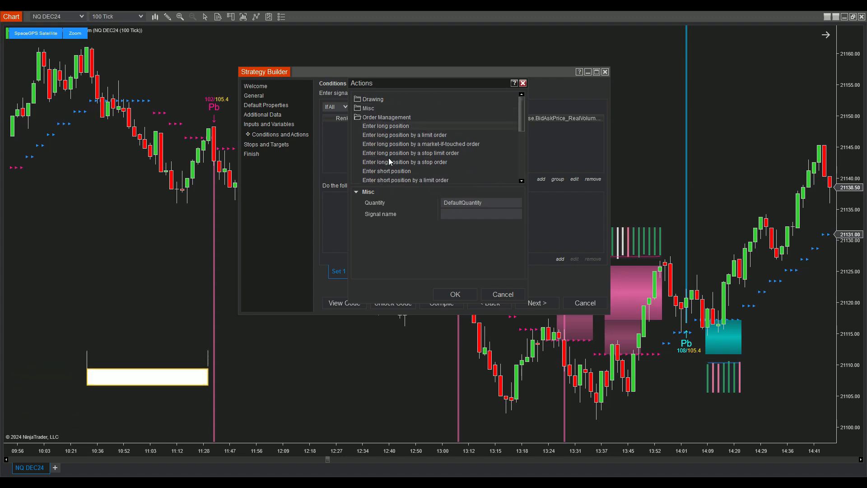
click(466, 295)
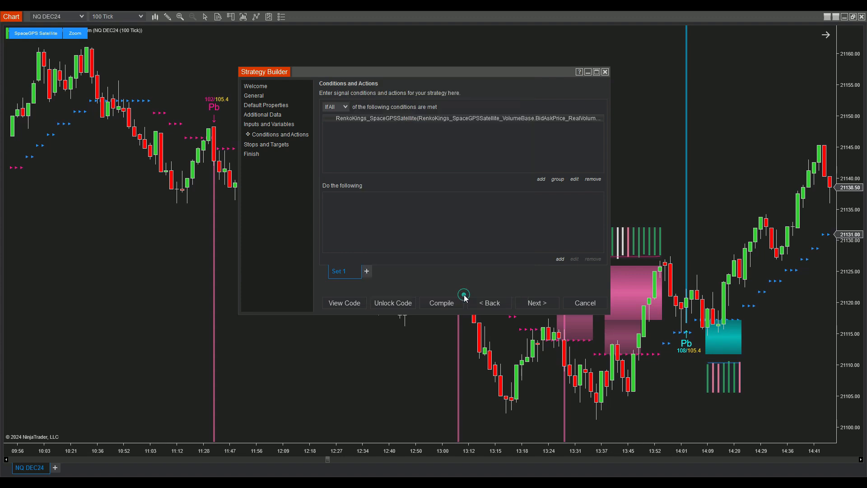
Start a second action for Set 1 that draws a Vertical line
click(560, 259)
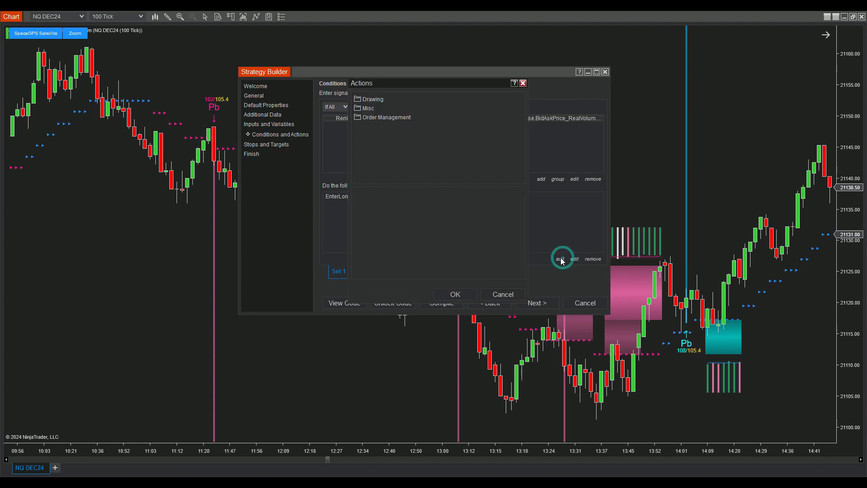
click(372, 98)
scroll(389, 131, down, 7)
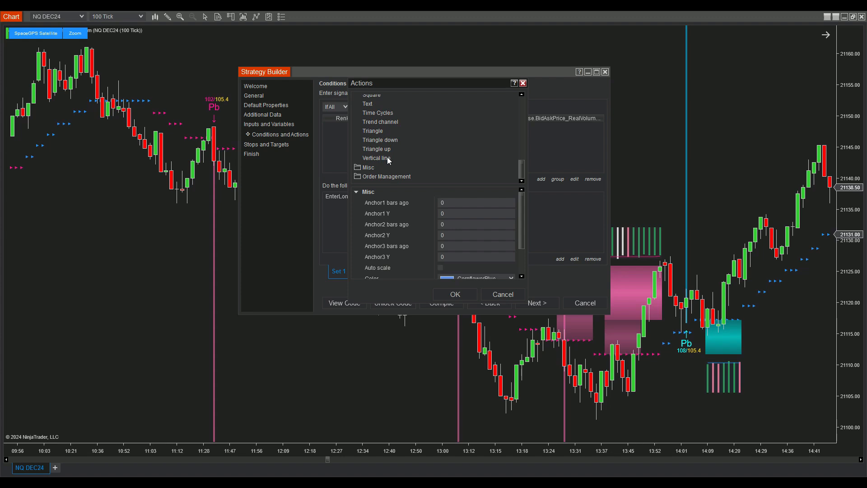
click(388, 159)
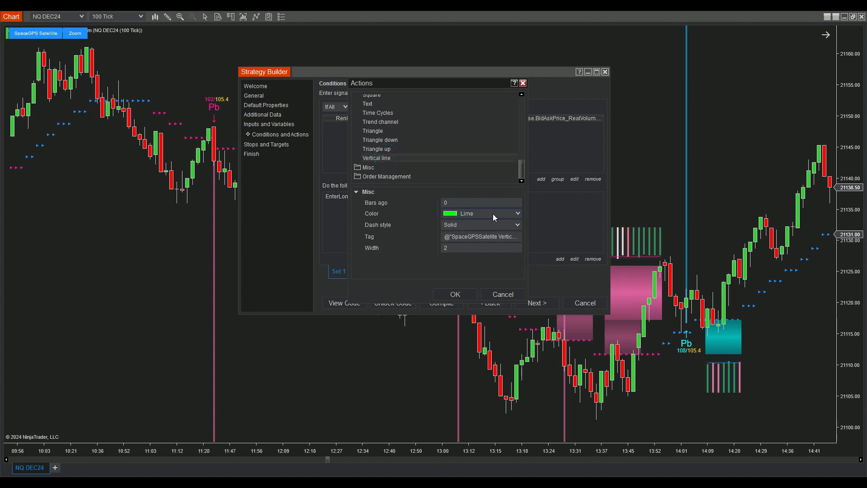
Replace the second string of the vertical line's tag with the Current bar value and confirm the drawing action
click(515, 238)
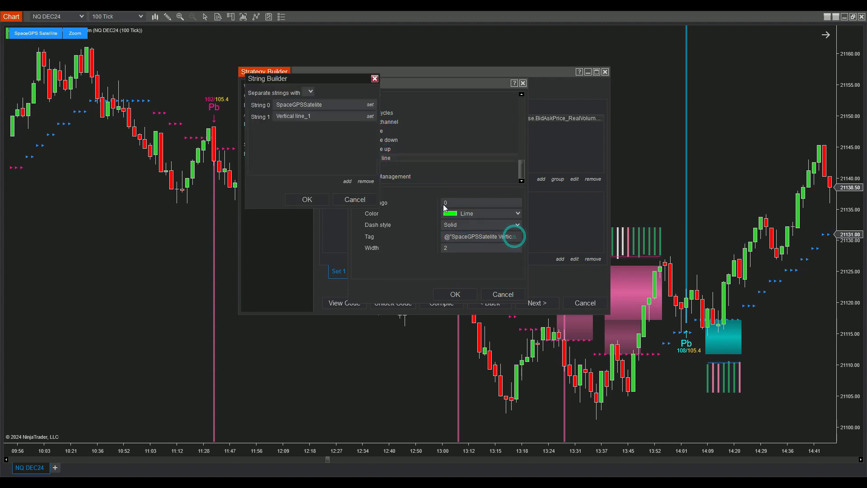
click(370, 116)
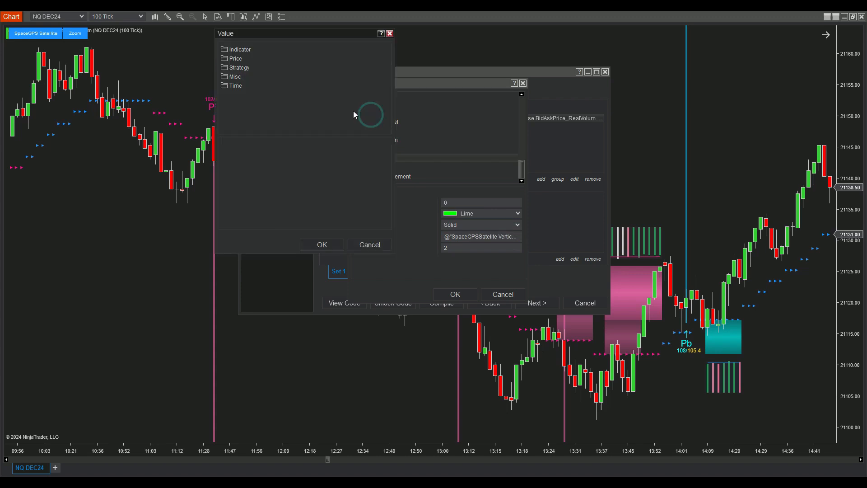
click(235, 77)
scroll(255, 110, down, 1)
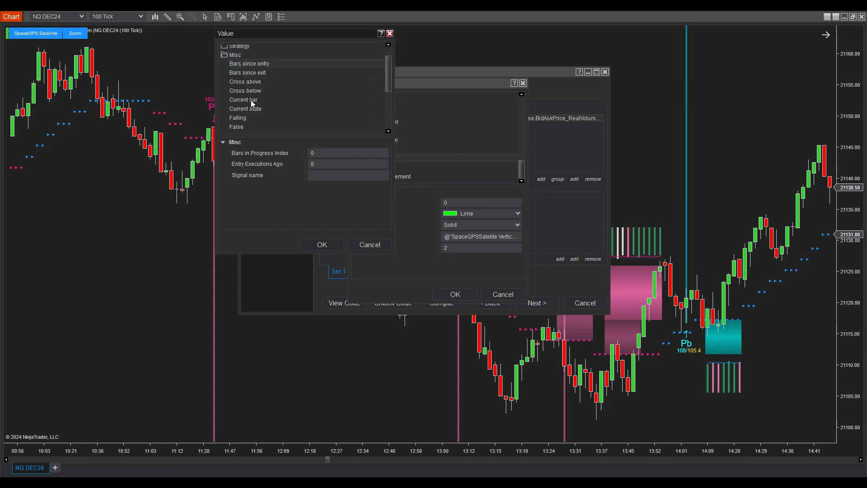
click(251, 101)
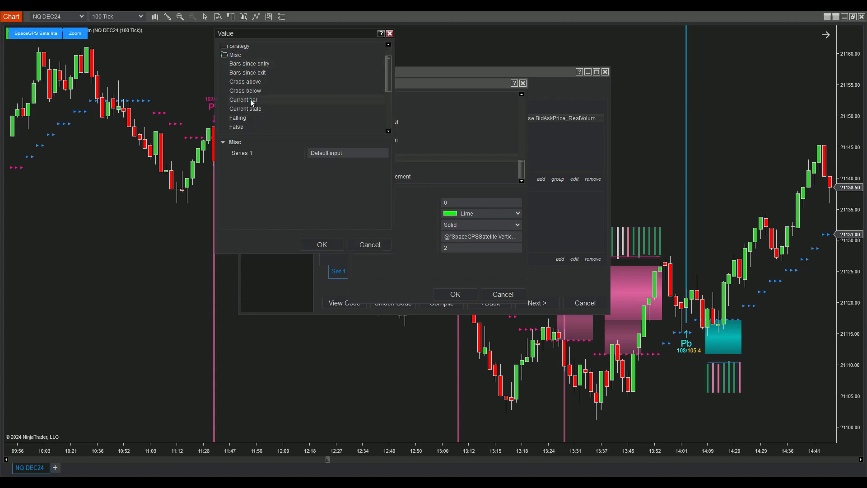
click(326, 245)
click(310, 199)
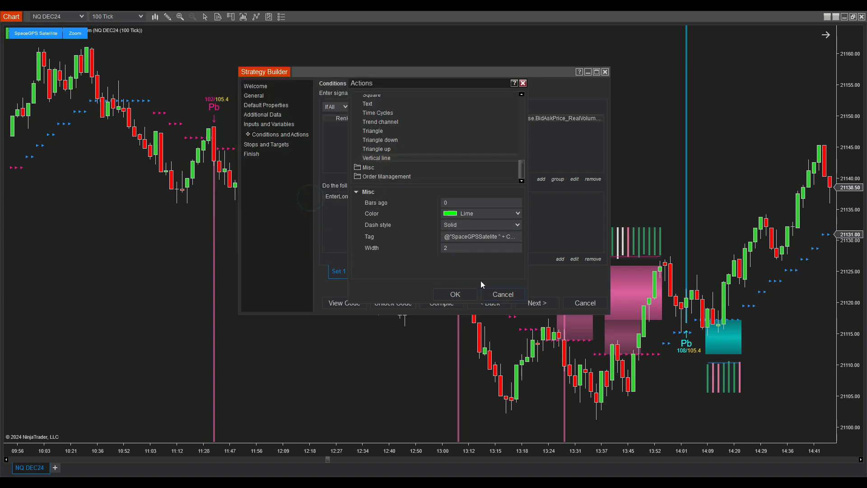
click(456, 294)
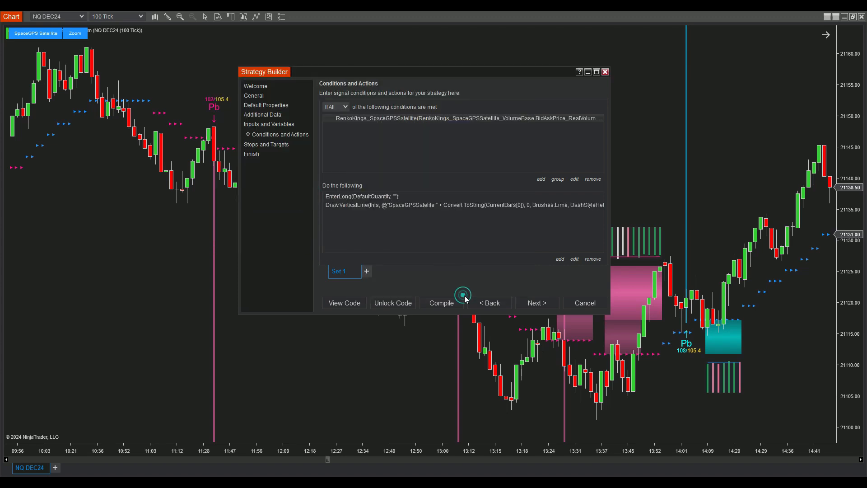
Duplicate Set 1 into a new set and change the copied condition's numeric value to -1
right_click(343, 272)
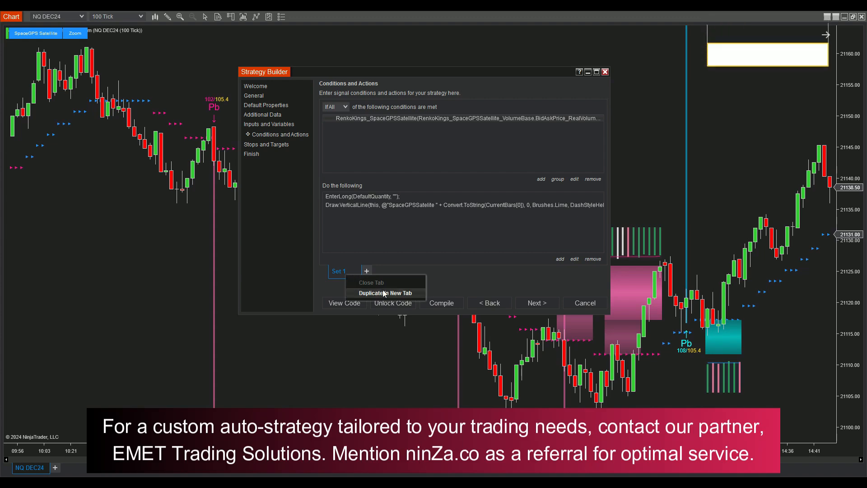
click(383, 290)
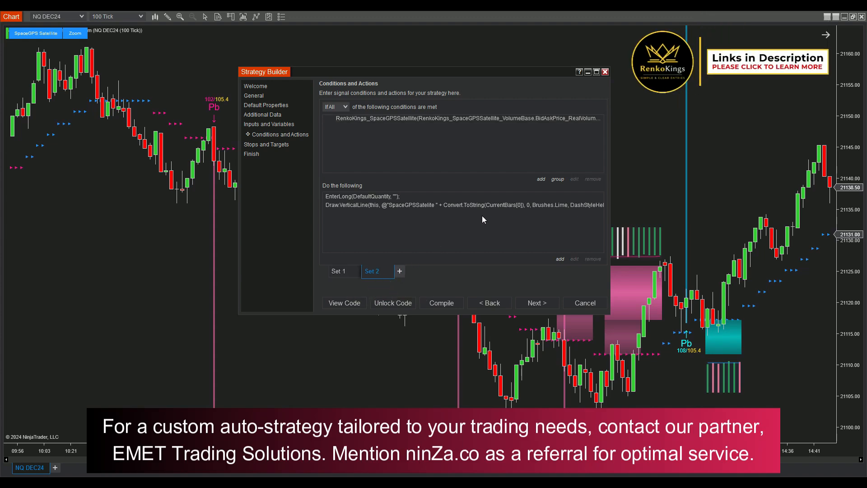
click(557, 117)
click(575, 179)
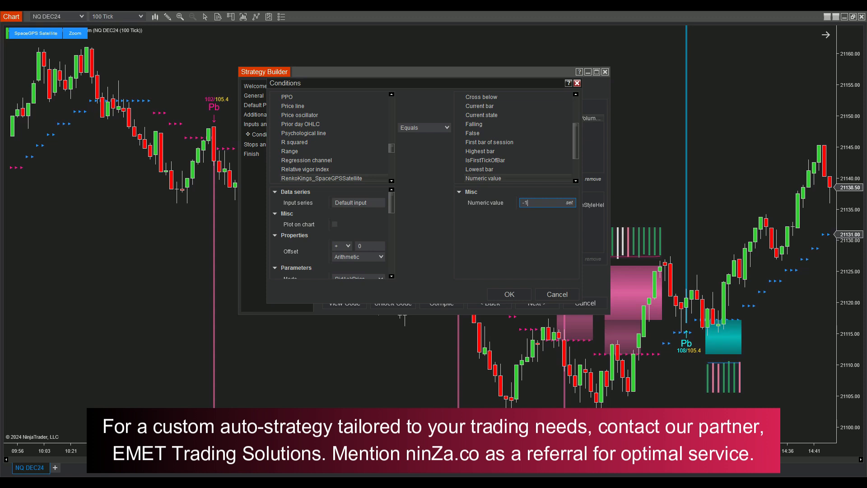
click(517, 295)
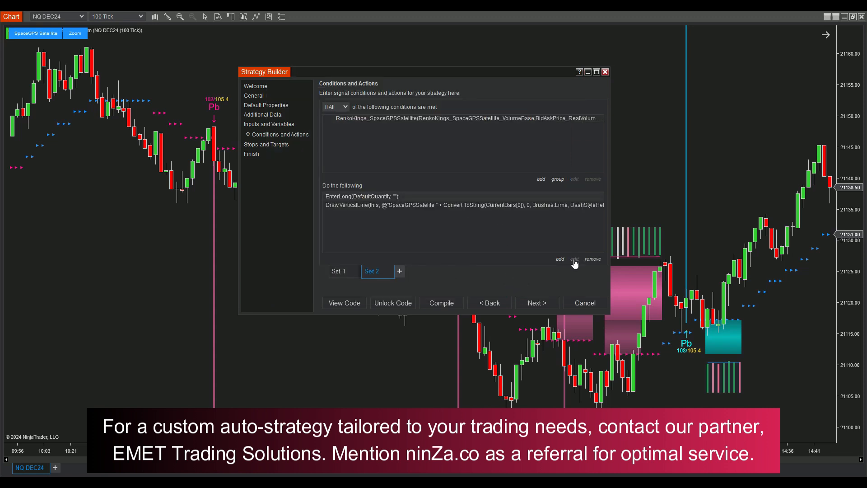
Change Set 2's entry action to Enter short position and set its vertical line's color to OrangeRed
click(575, 259)
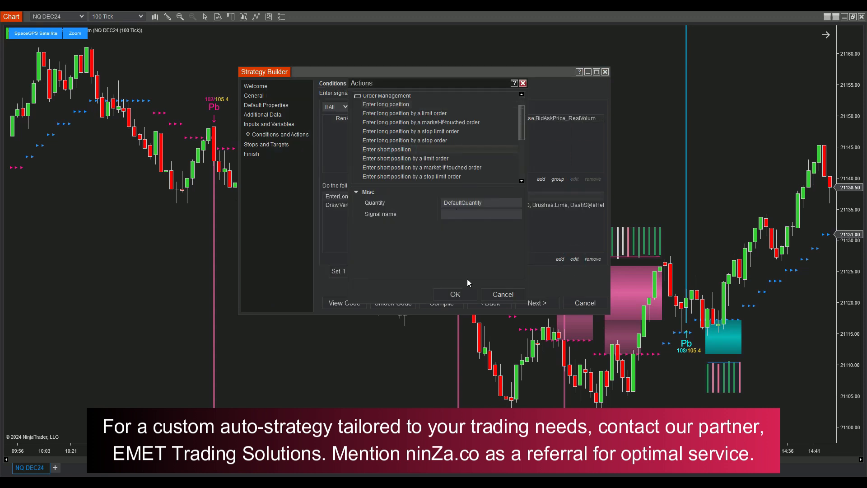
click(459, 294)
click(571, 258)
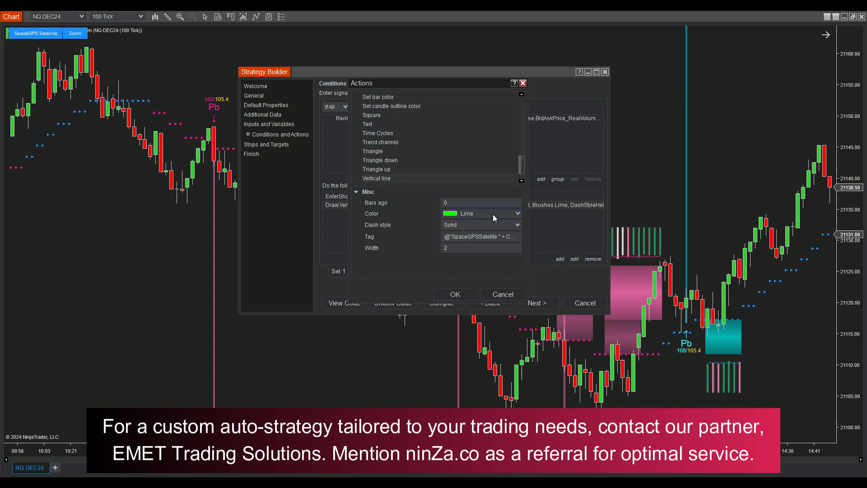
click(492, 214)
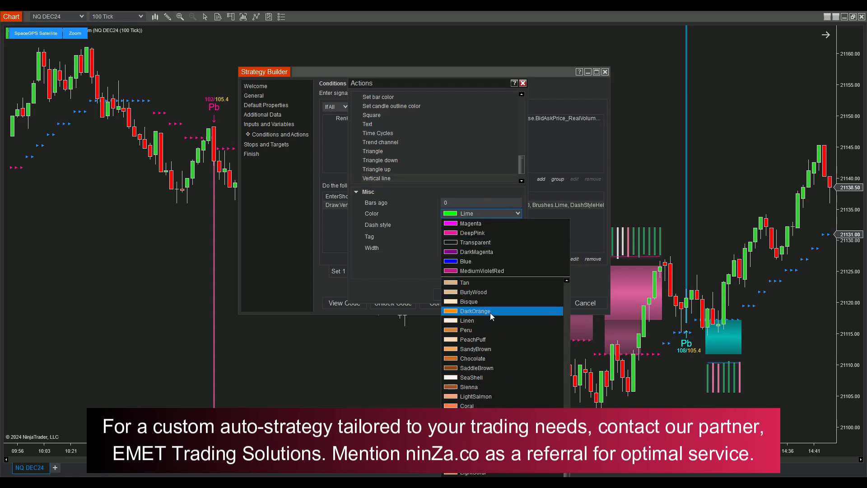
click(479, 414)
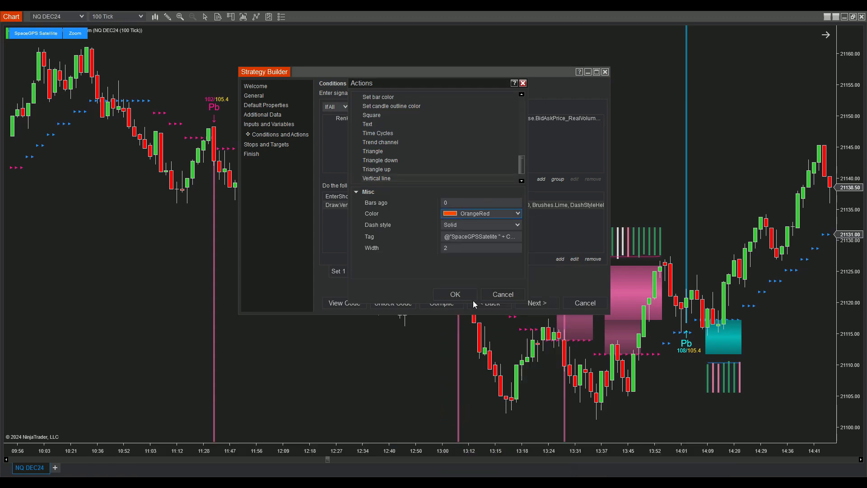
click(460, 296)
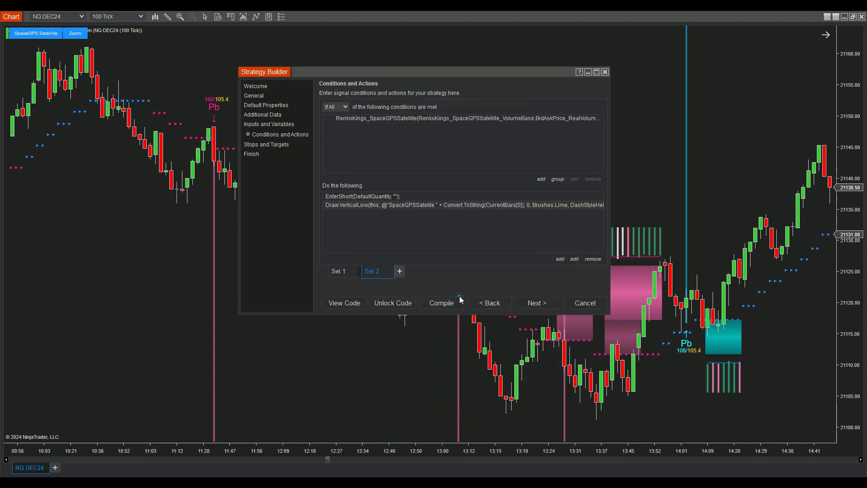
Add a Profit target in Ticks mode to the strategy's stops and targets
click(273, 146)
click(563, 276)
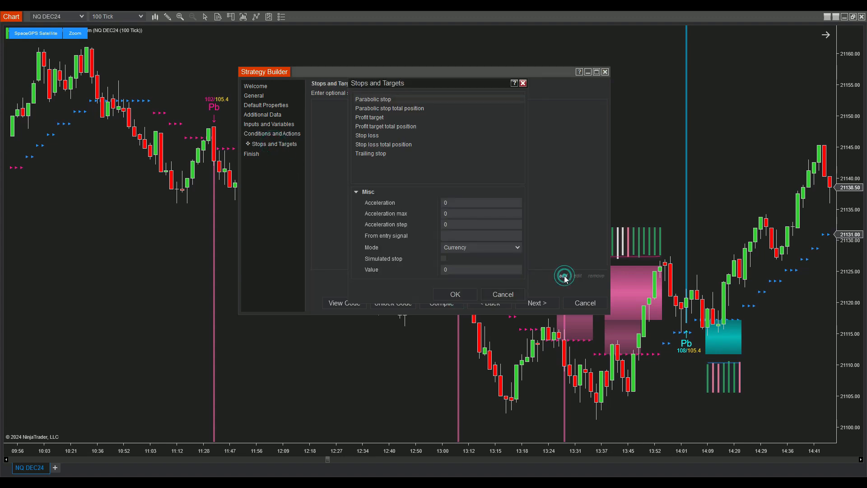
click(367, 117)
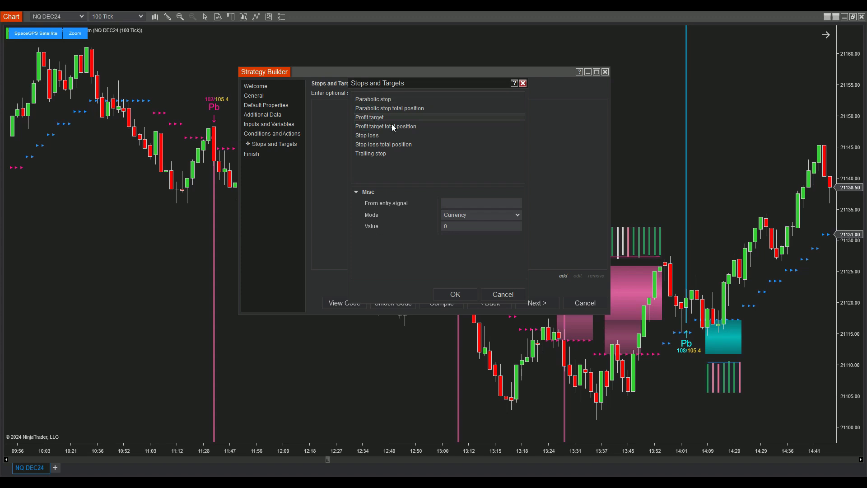
click(499, 215)
click(457, 253)
click(465, 294)
Add a Stop loss in Ticks mode with a value of 35 and finish the strategy setup
click(564, 276)
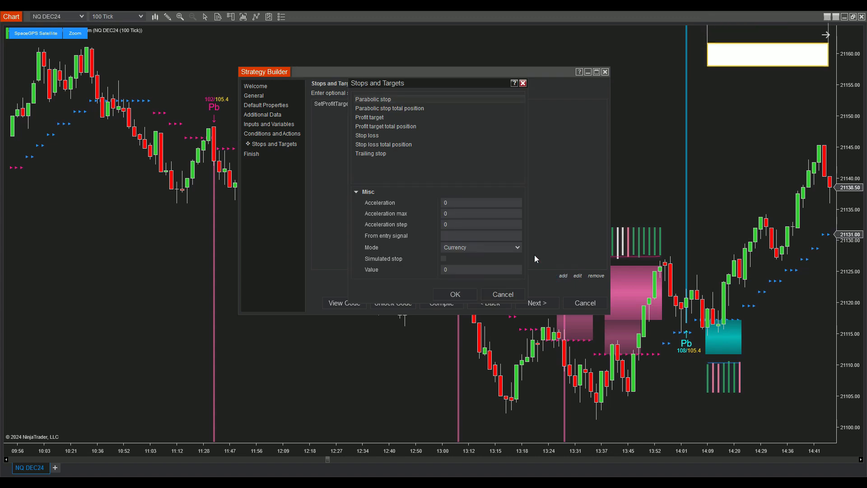
click(366, 135)
click(485, 215)
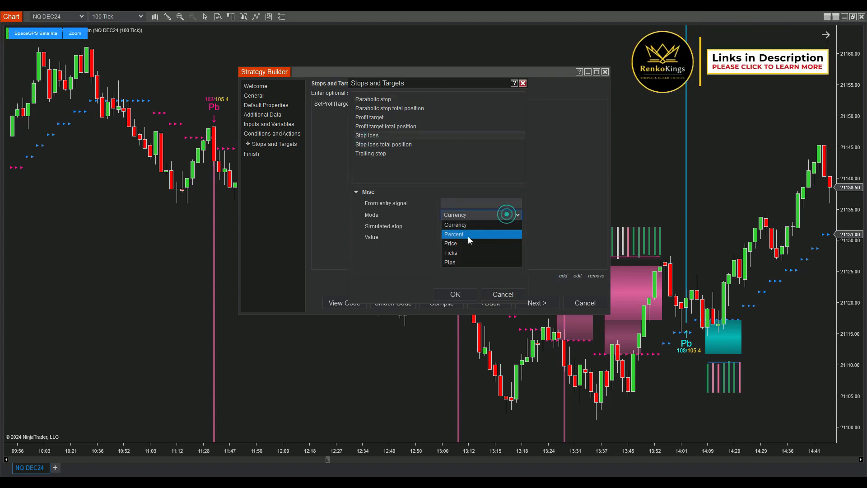
click(457, 253)
click(459, 237)
text(35)
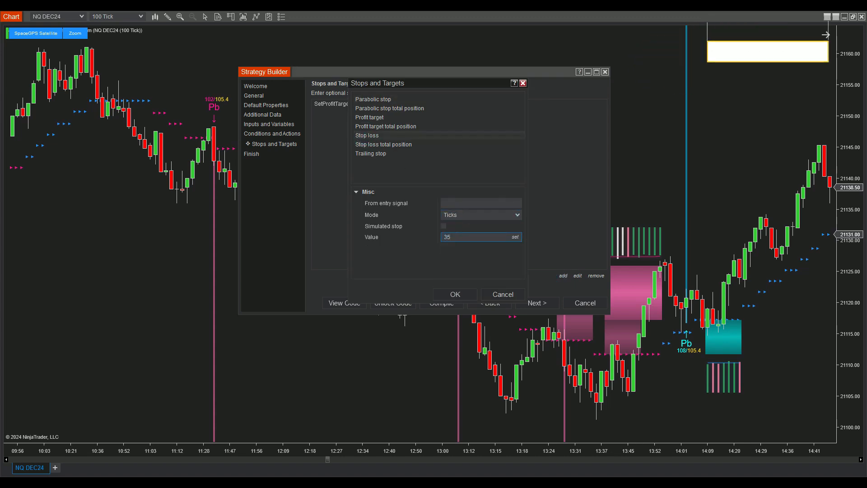
click(466, 291)
click(253, 155)
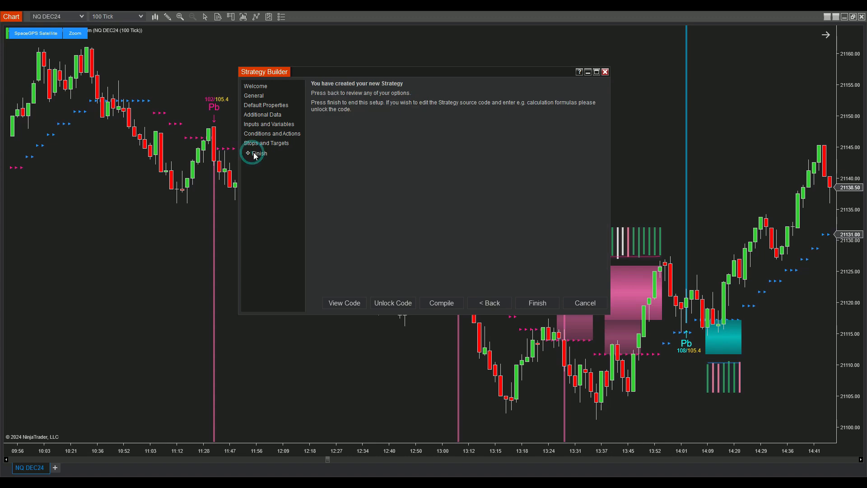
click(537, 303)
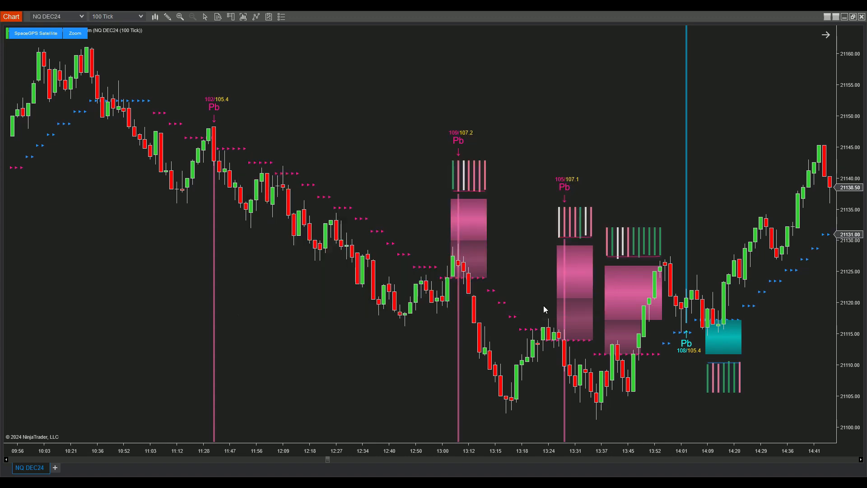
Add the SpaceGPSSatelite strategy to the NQ DEC24 chart, enable it and confirm the strategy settings
click(269, 17)
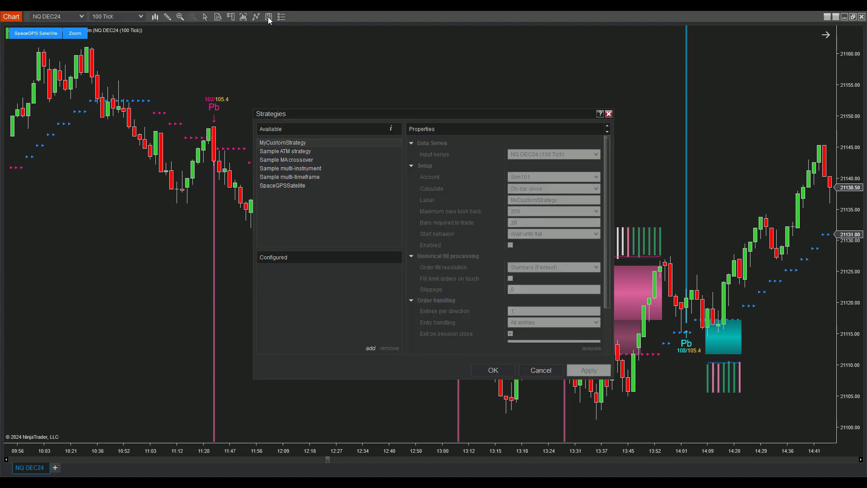
double_click(288, 185)
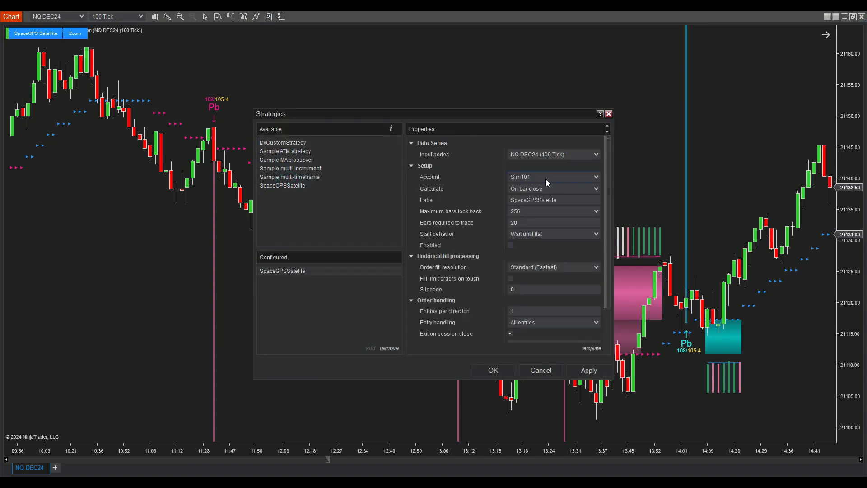
click(510, 244)
scroll(549, 256, down, 2)
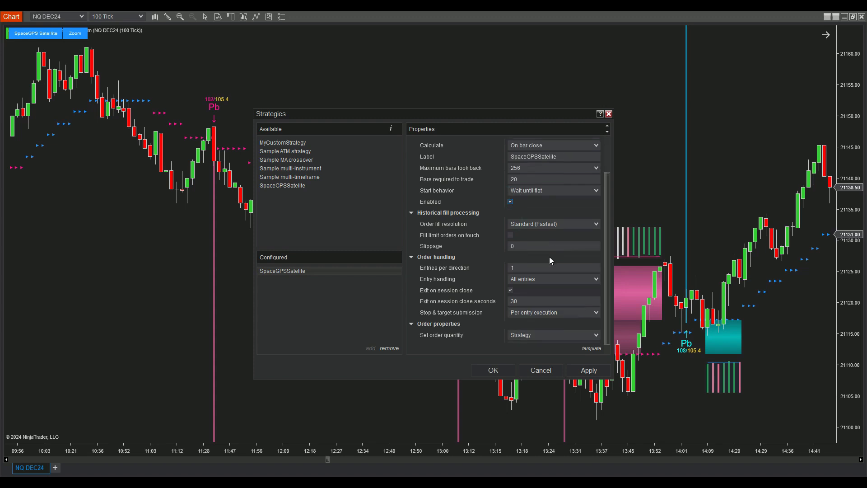
scroll(549, 257, down, 1)
click(493, 371)
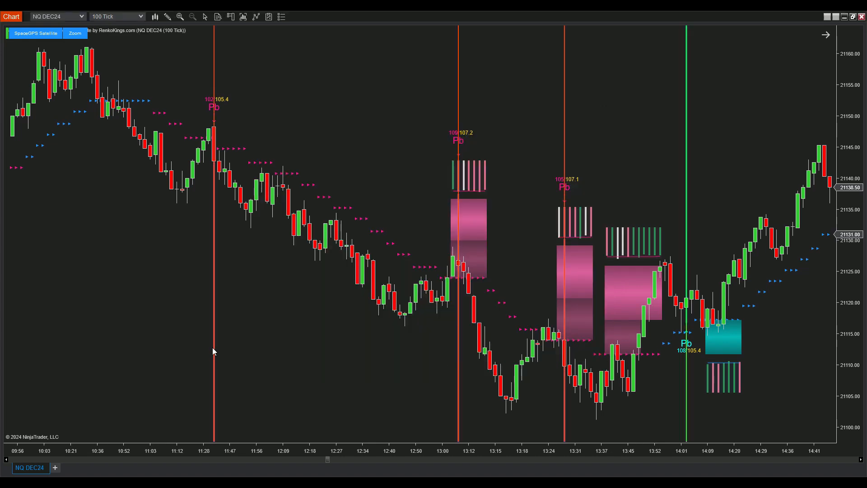